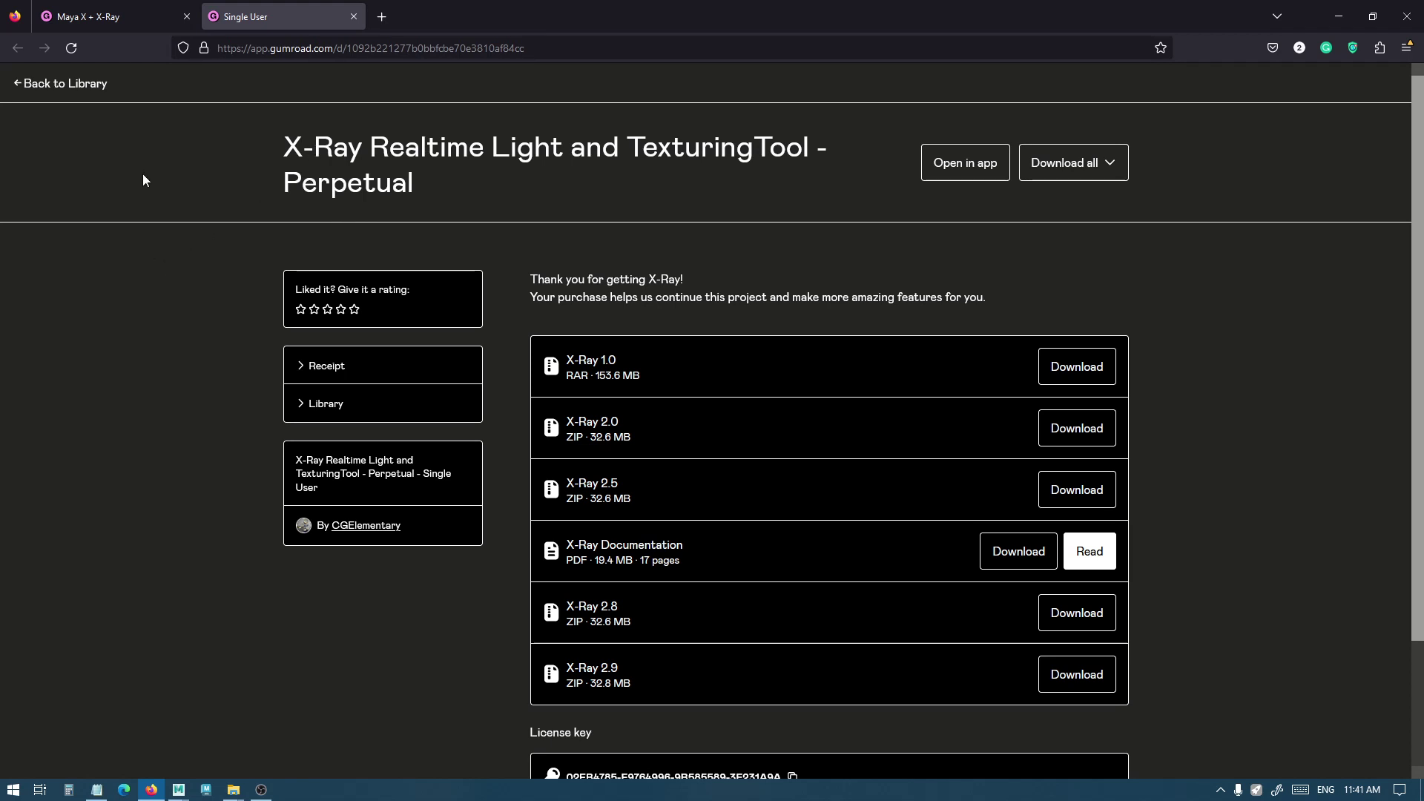
- Review the MayaX Release 1.6 + X-Ray 1.5 and X-Ray 2.9 downloads on the Maya X product page
{"action": "key", "text": "ctrl+shift+Tab"}
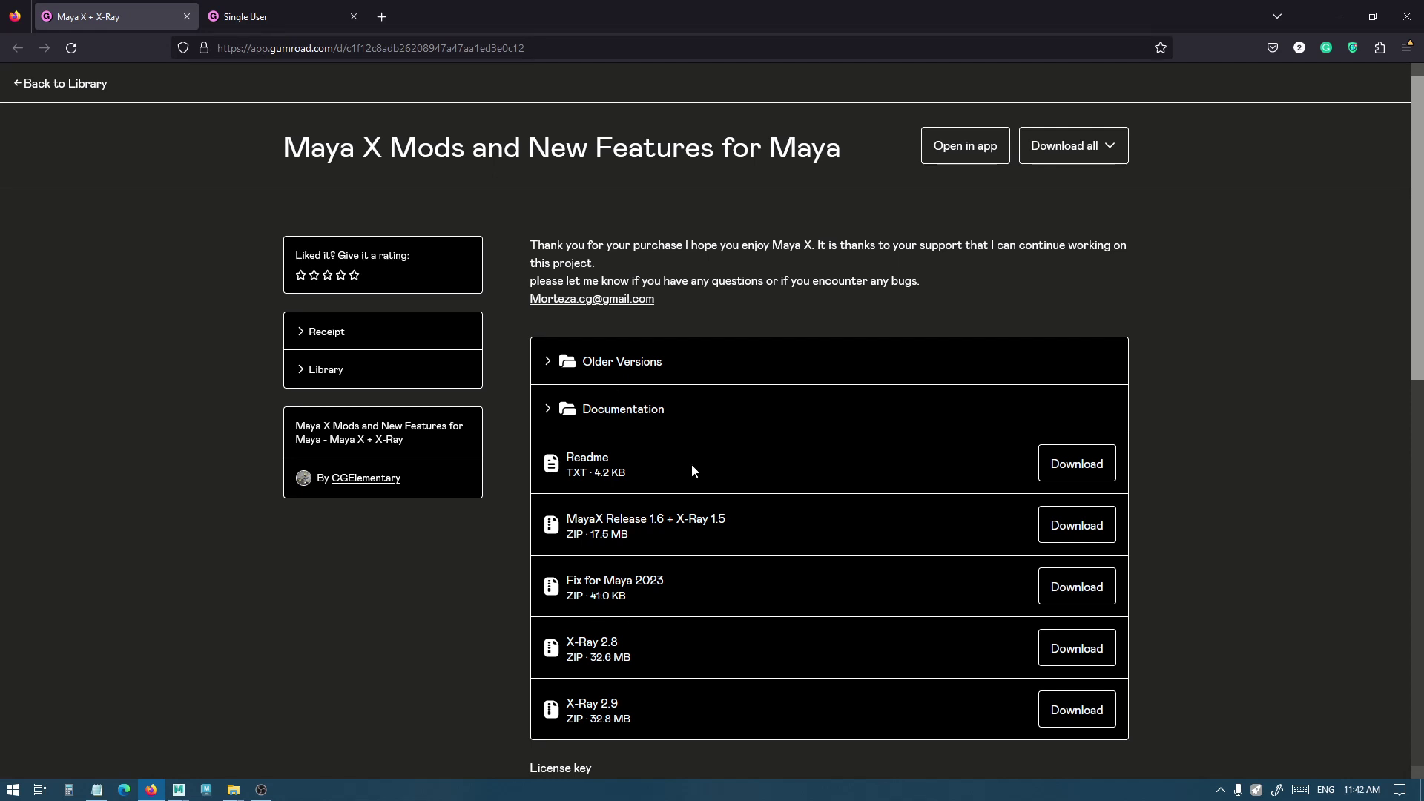
{"action": "left_click_drag", "start_coordinate": [567, 523], "coordinate": [664, 518]}
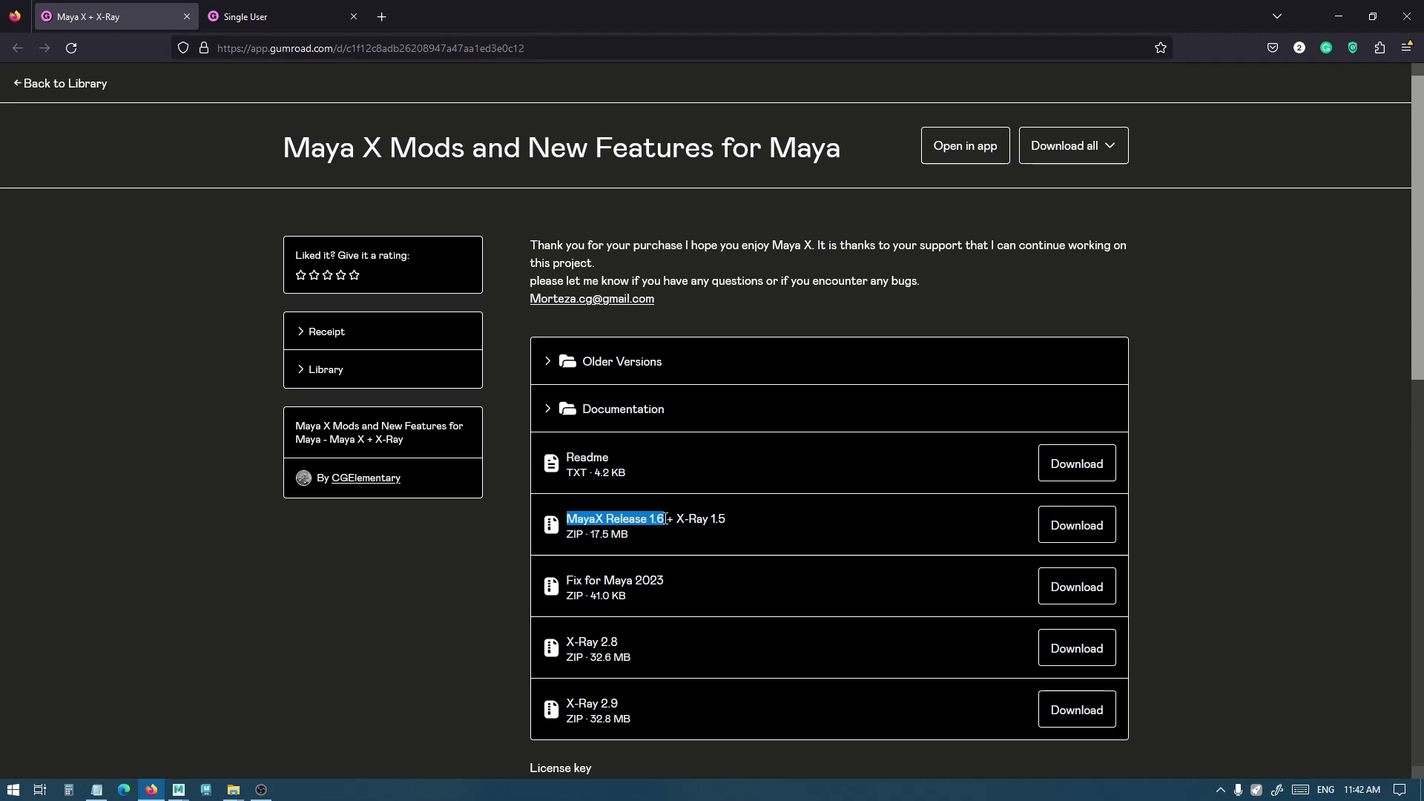
{"action": "double_click", "coordinate": [664, 519]}
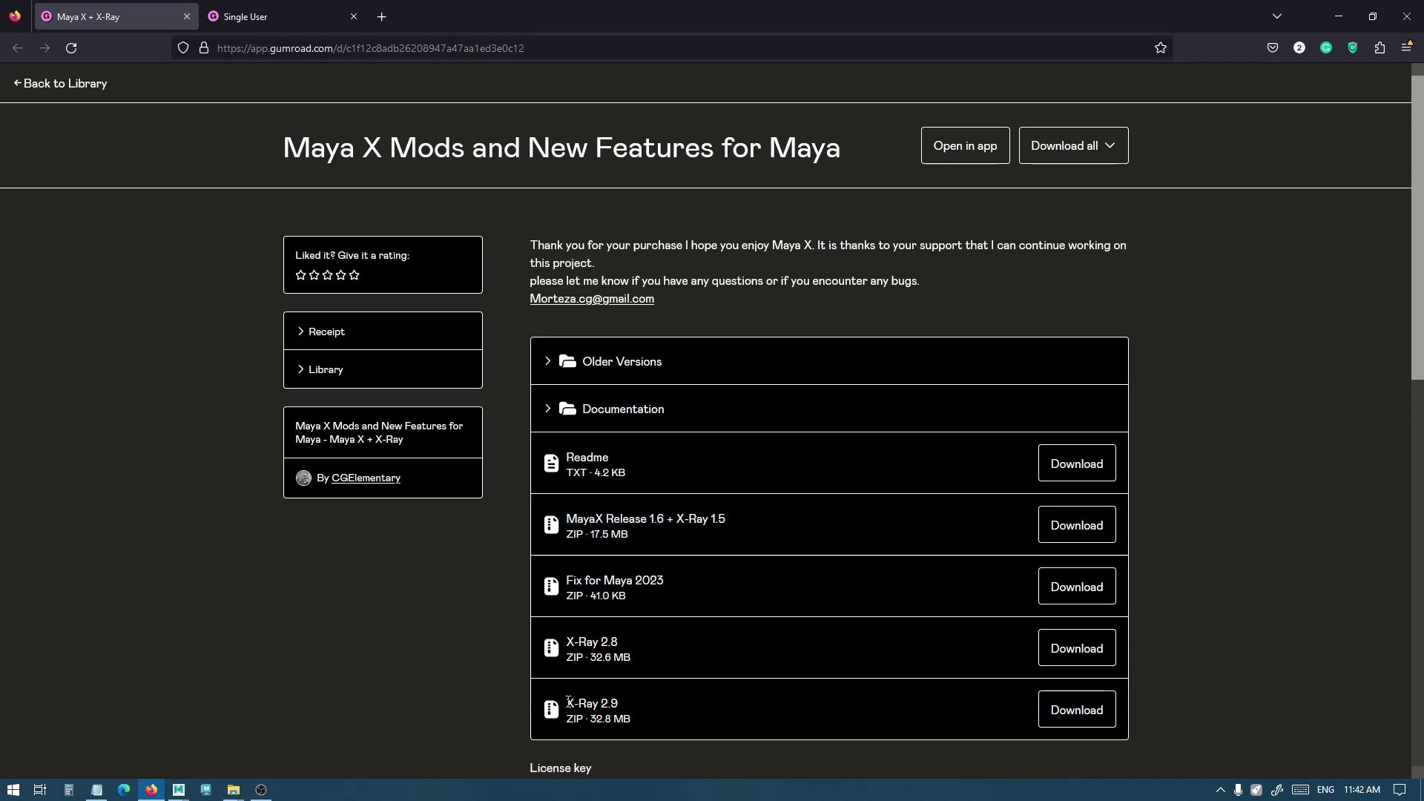
{"action": "left_click_drag", "start_coordinate": [568, 702], "coordinate": [615, 702]}
{"action": "left_click", "coordinate": [639, 705]}
{"action": "left_click_drag", "start_coordinate": [627, 710], "coordinate": [568, 700]}
{"action": "left_click", "coordinate": [585, 700]}
- Review the X-Ray 2.9 download on the standalone X-Ray product page
{"action": "left_click", "coordinate": [253, 7]}
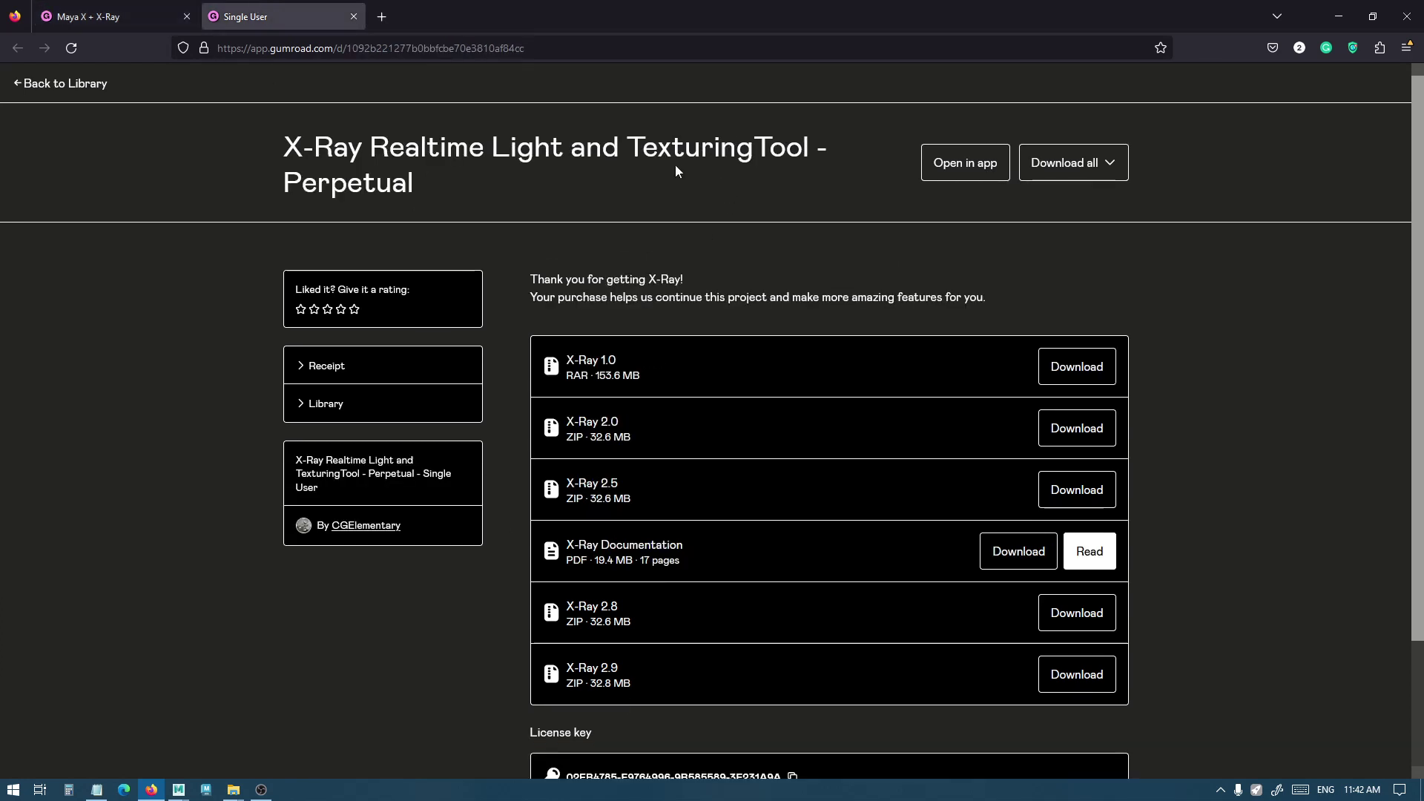
{"action": "left_click_drag", "start_coordinate": [284, 147], "coordinate": [363, 146]}
{"action": "left_click", "coordinate": [363, 147]}
{"action": "left_click_drag", "start_coordinate": [568, 667], "coordinate": [627, 667]}
{"action": "left_click", "coordinate": [606, 668]}
- Bring up the extracted MayaX Release 1.6 + X-Ray 1.5 and X-Ray 2.9 folders in File Explorer
{"action": "mouse_move", "coordinate": [235, 789]}
{"action": "left_click", "coordinate": [198, 731]}
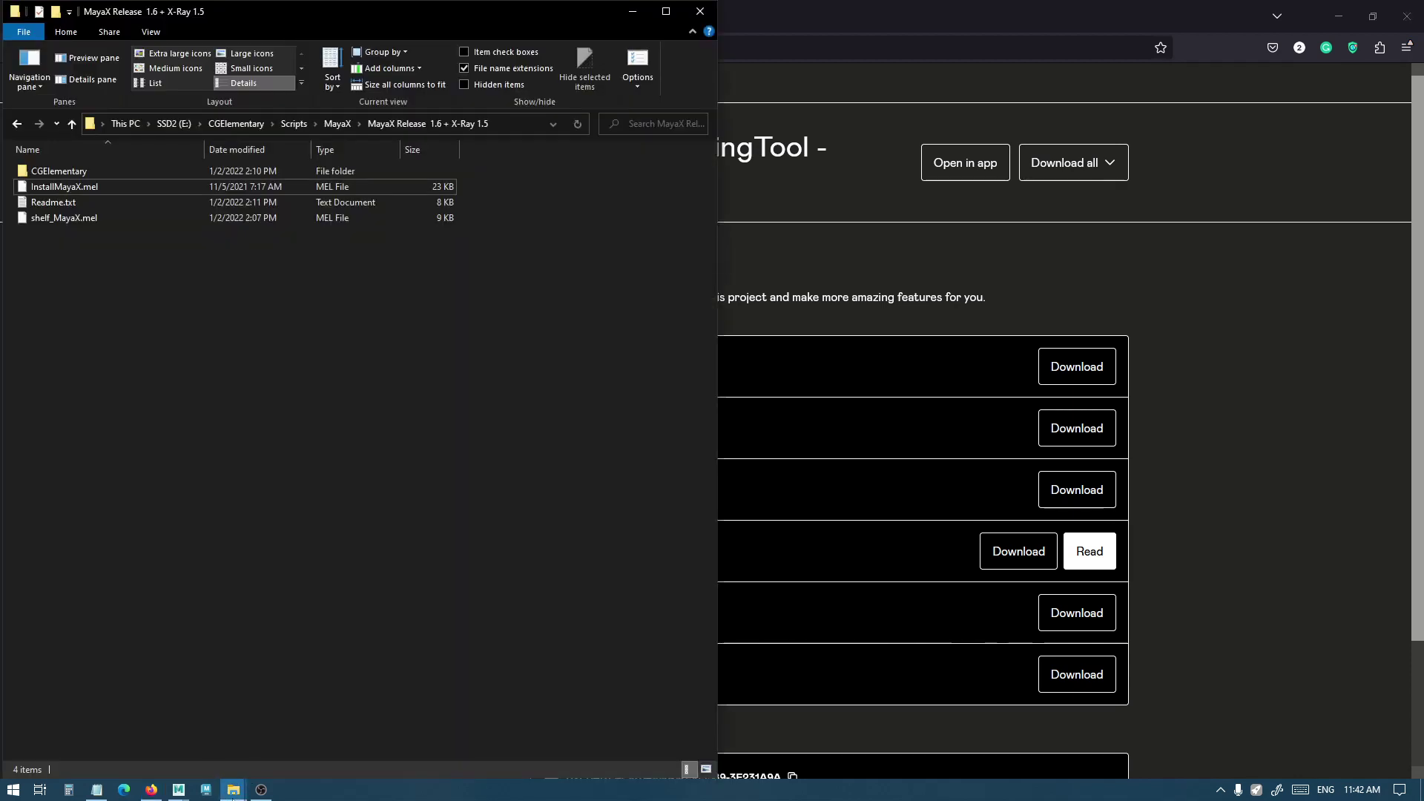
{"action": "left_click", "coordinate": [131, 736]}
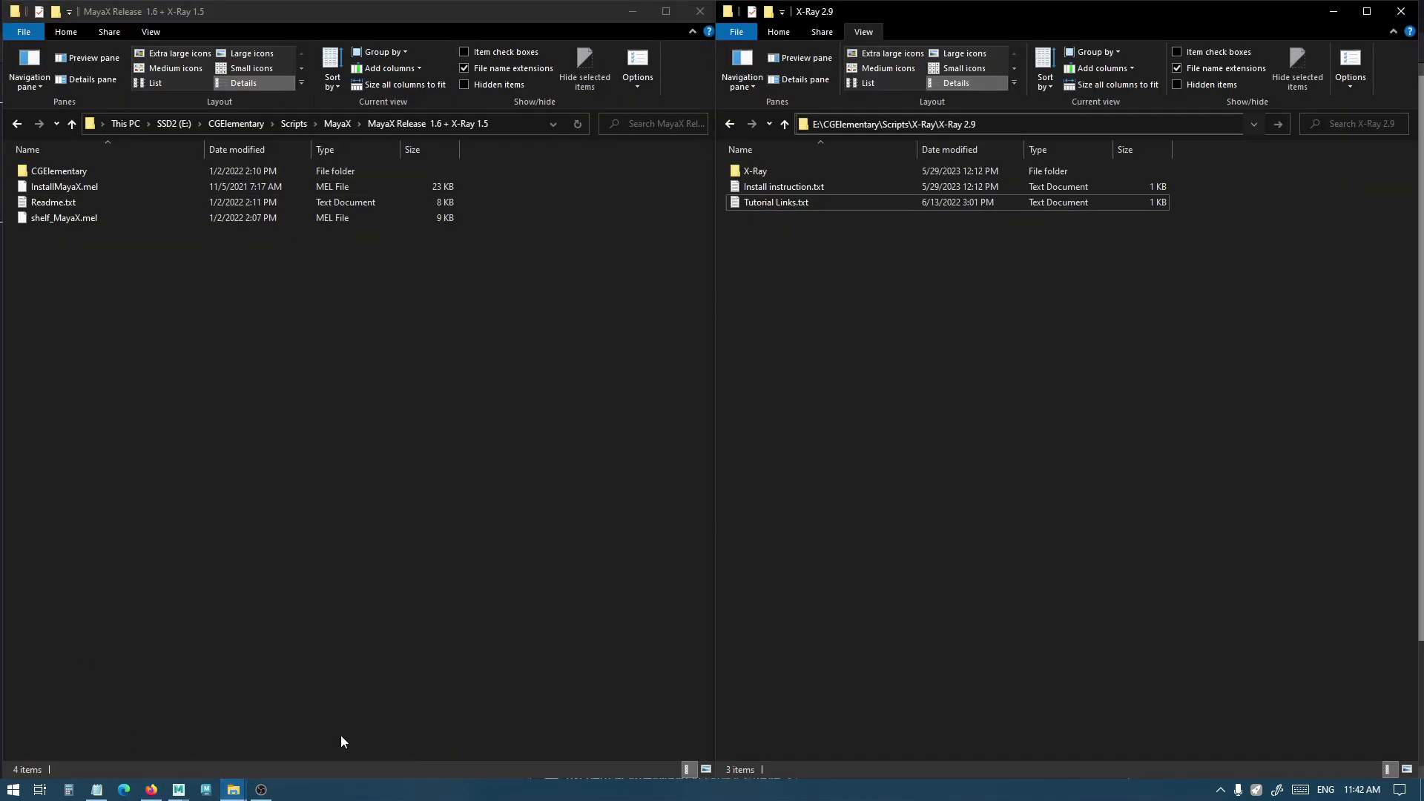
{"action": "left_click", "coordinate": [275, 572]}
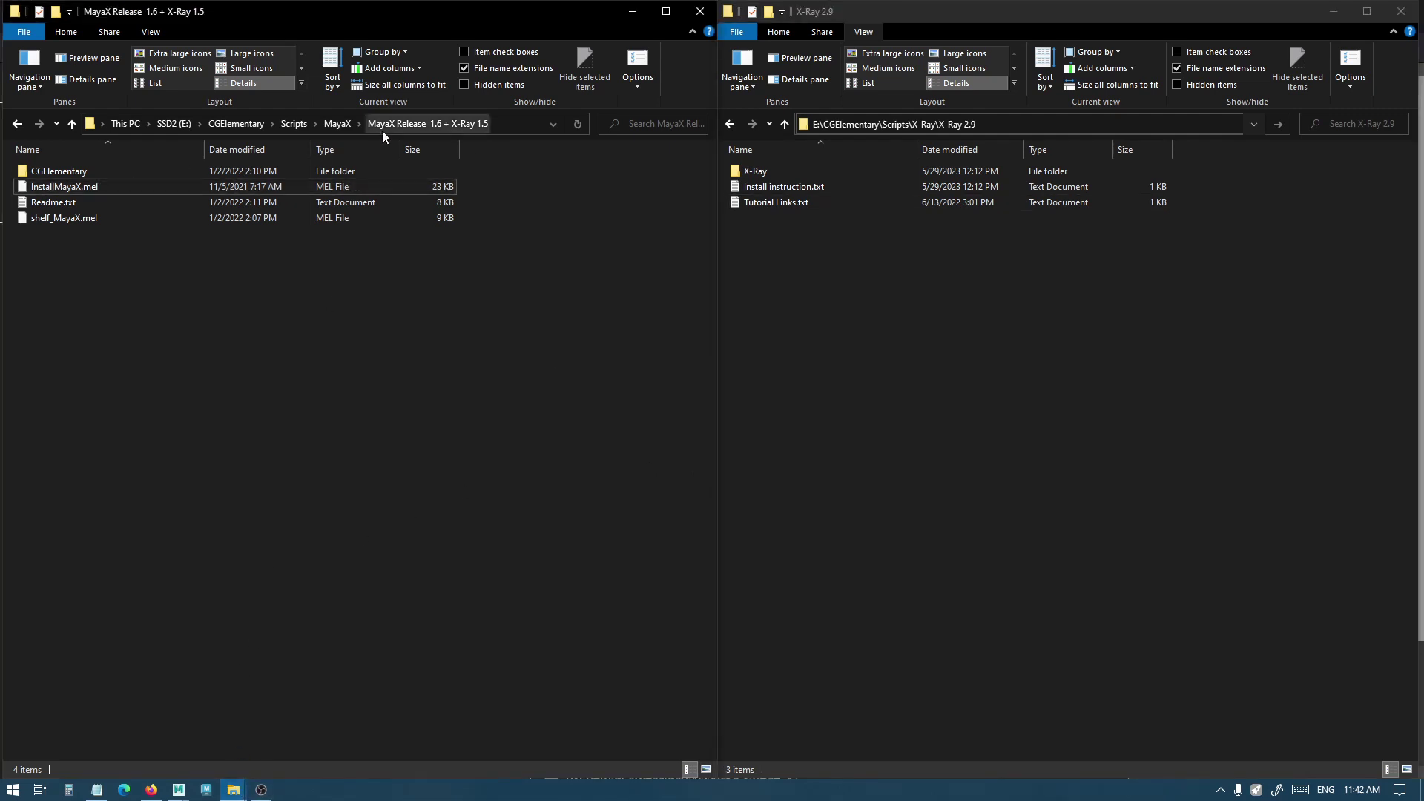
{"action": "left_click", "coordinate": [857, 205]}
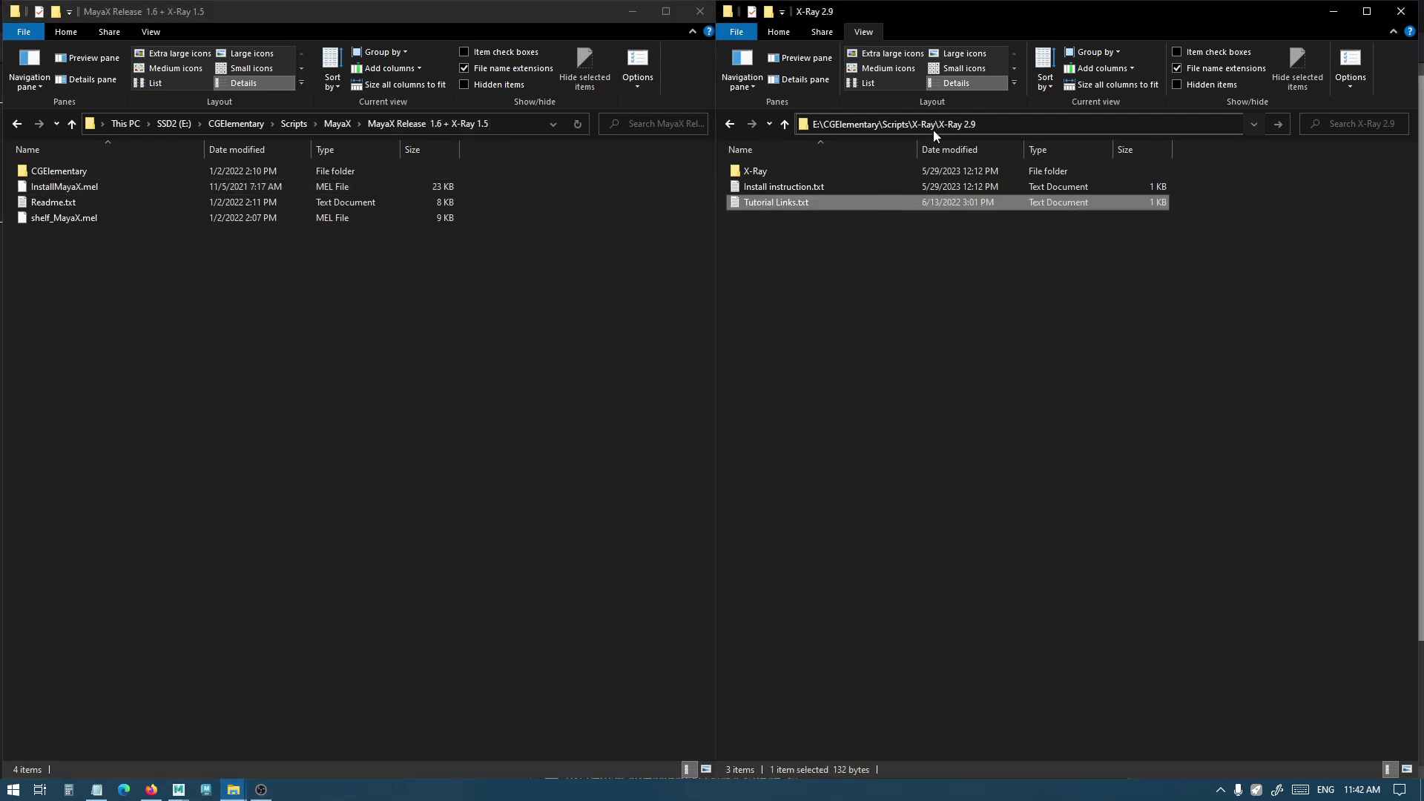
{"action": "left_click", "coordinate": [853, 260]}
{"action": "left_click", "coordinate": [464, 415]}
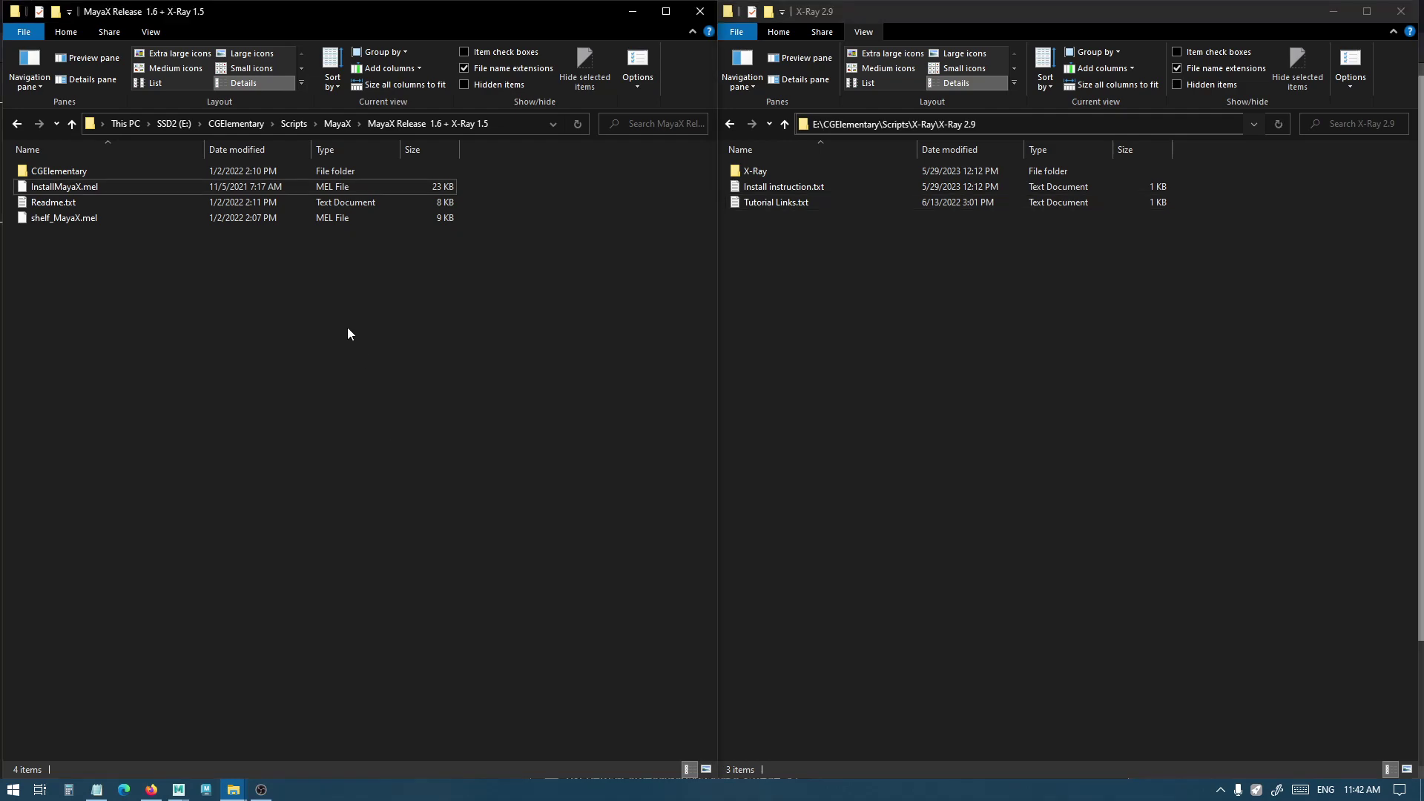
- Read the installation notes in MayaX's Readme.txt and X-Ray 2.9's Install instruction.txt
{"action": "left_click", "coordinate": [67, 209]}
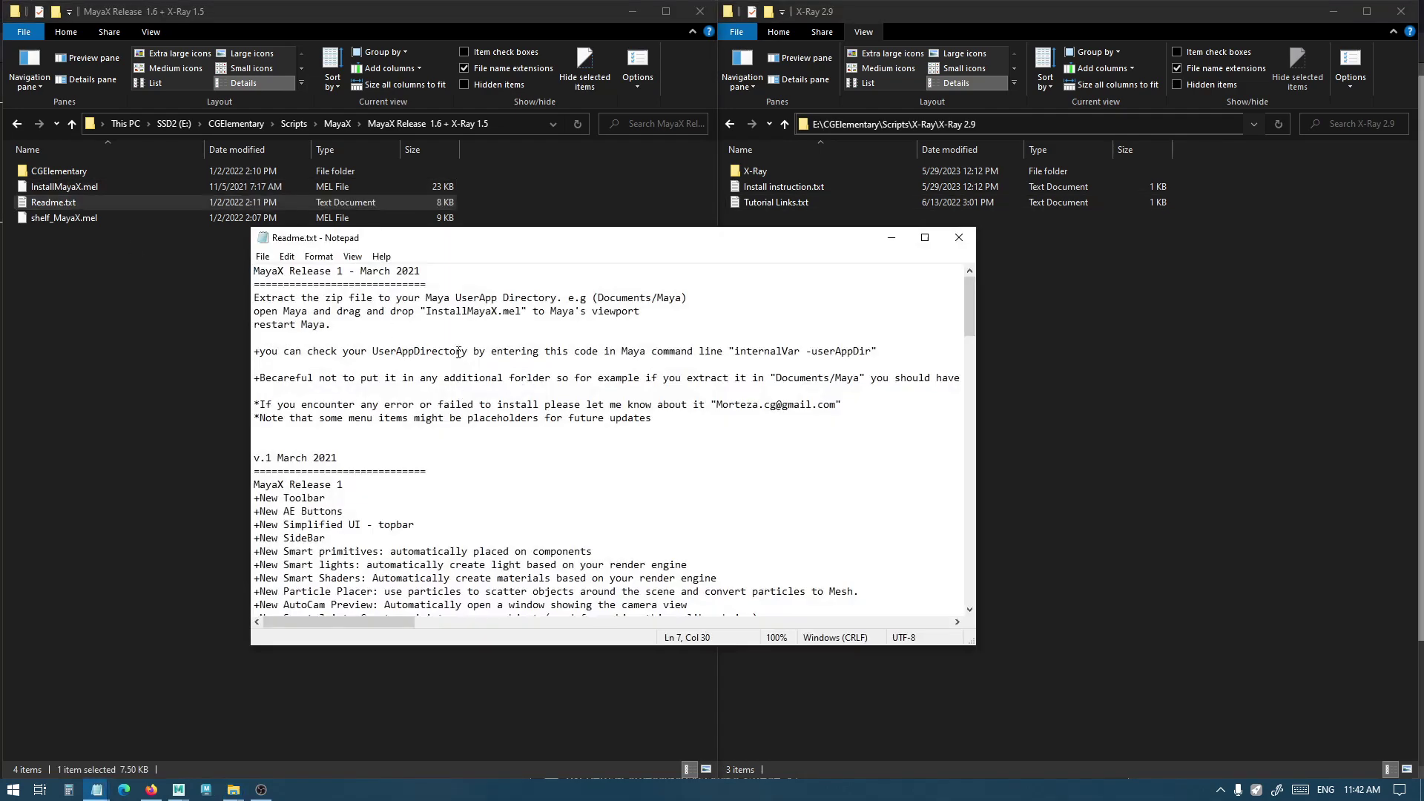
{"action": "left_click_drag", "start_coordinate": [668, 251], "coordinate": [623, 294]}
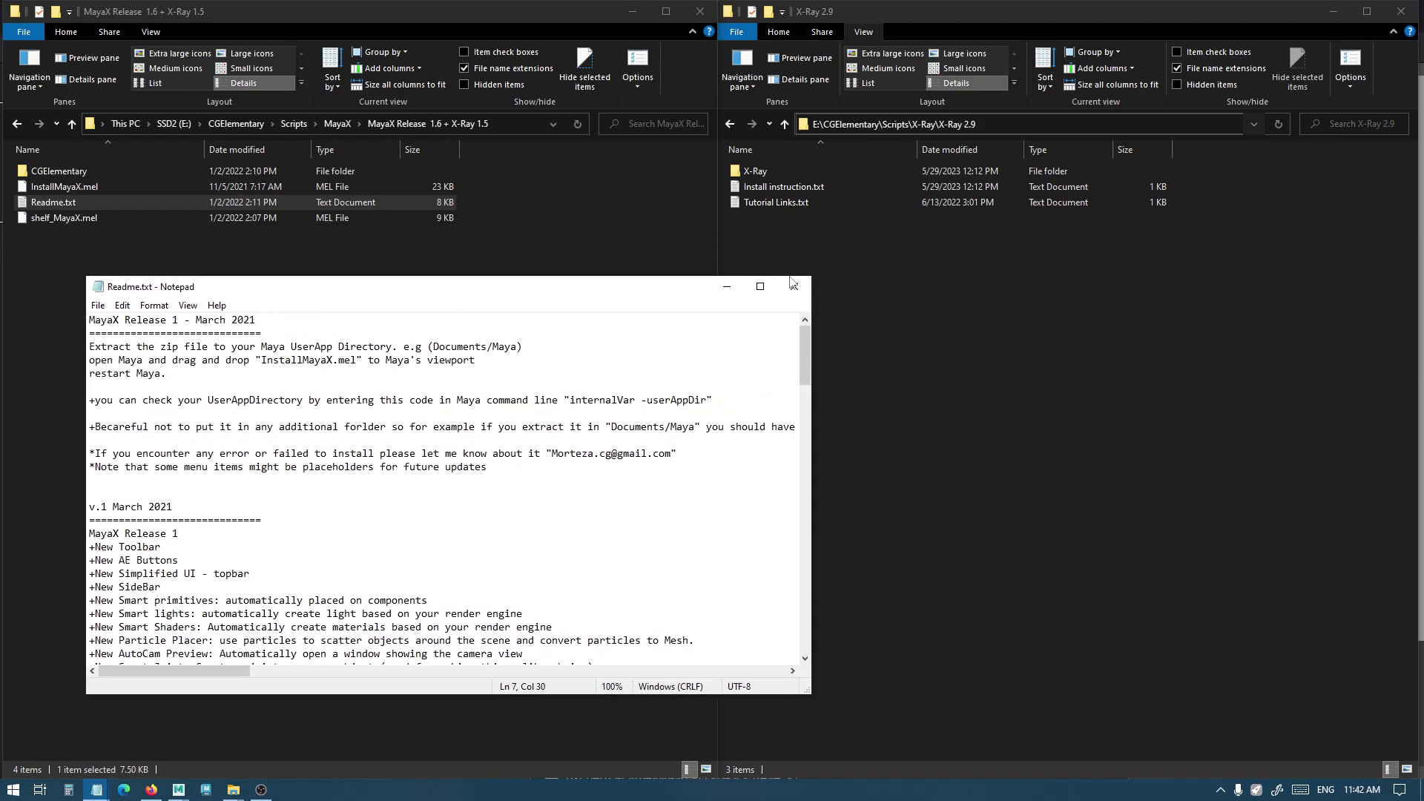
{"action": "left_click", "coordinate": [793, 286]}
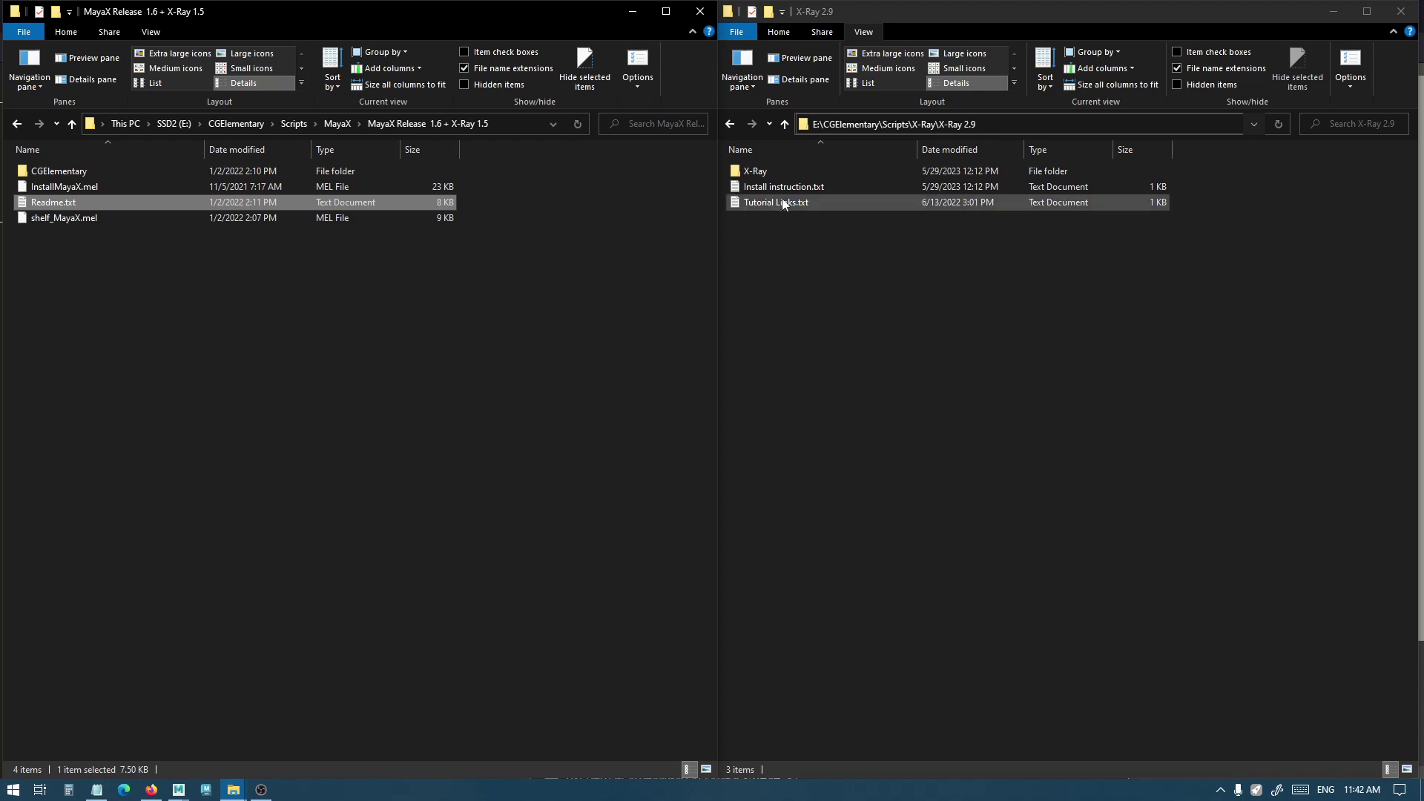
{"action": "double_click", "coordinate": [796, 189]}
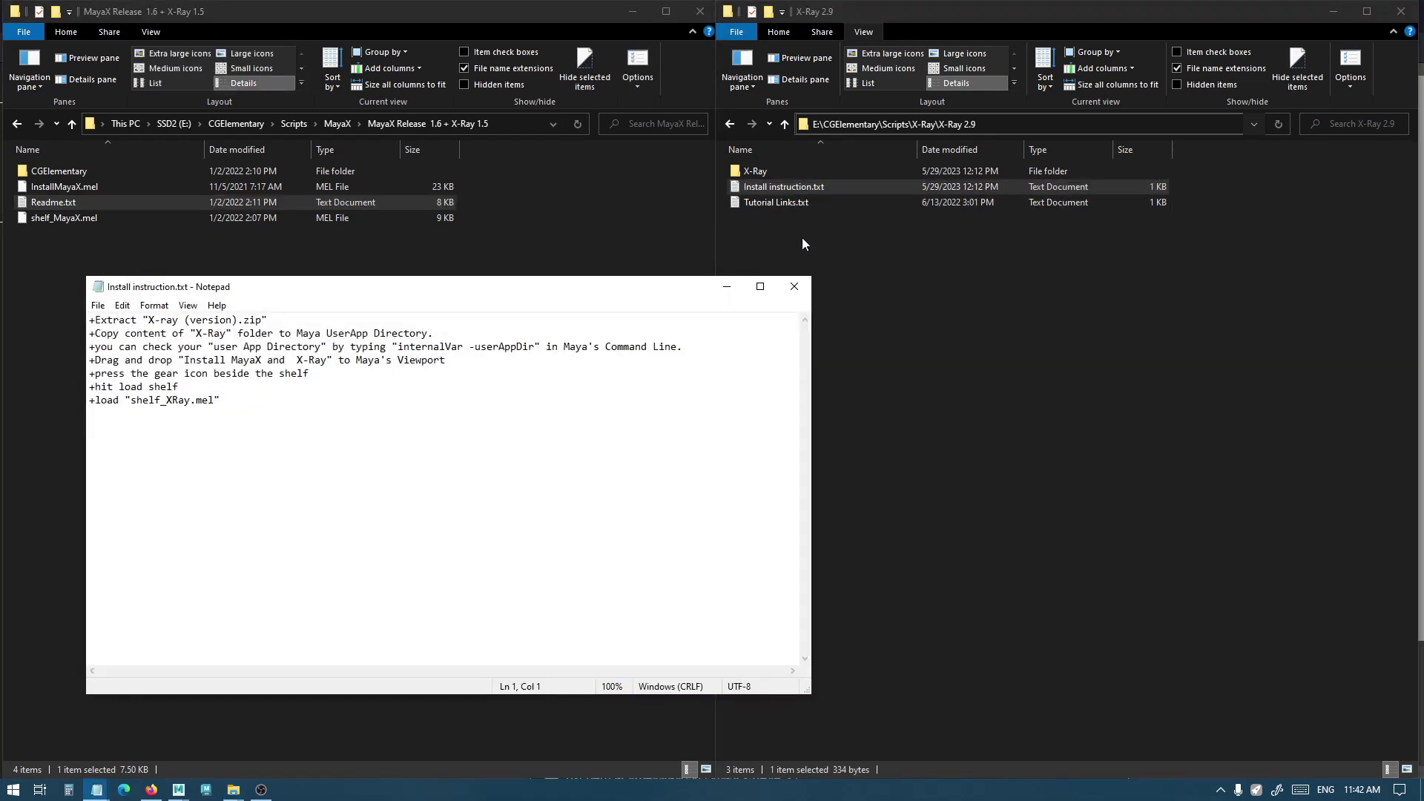
- View Tutorial Links.txt in the X-Ray 2.9 folder, highlight the tutorial playlist link, and close the file
{"action": "left_click_drag", "start_coordinate": [775, 202], "coordinate": [528, 435]}
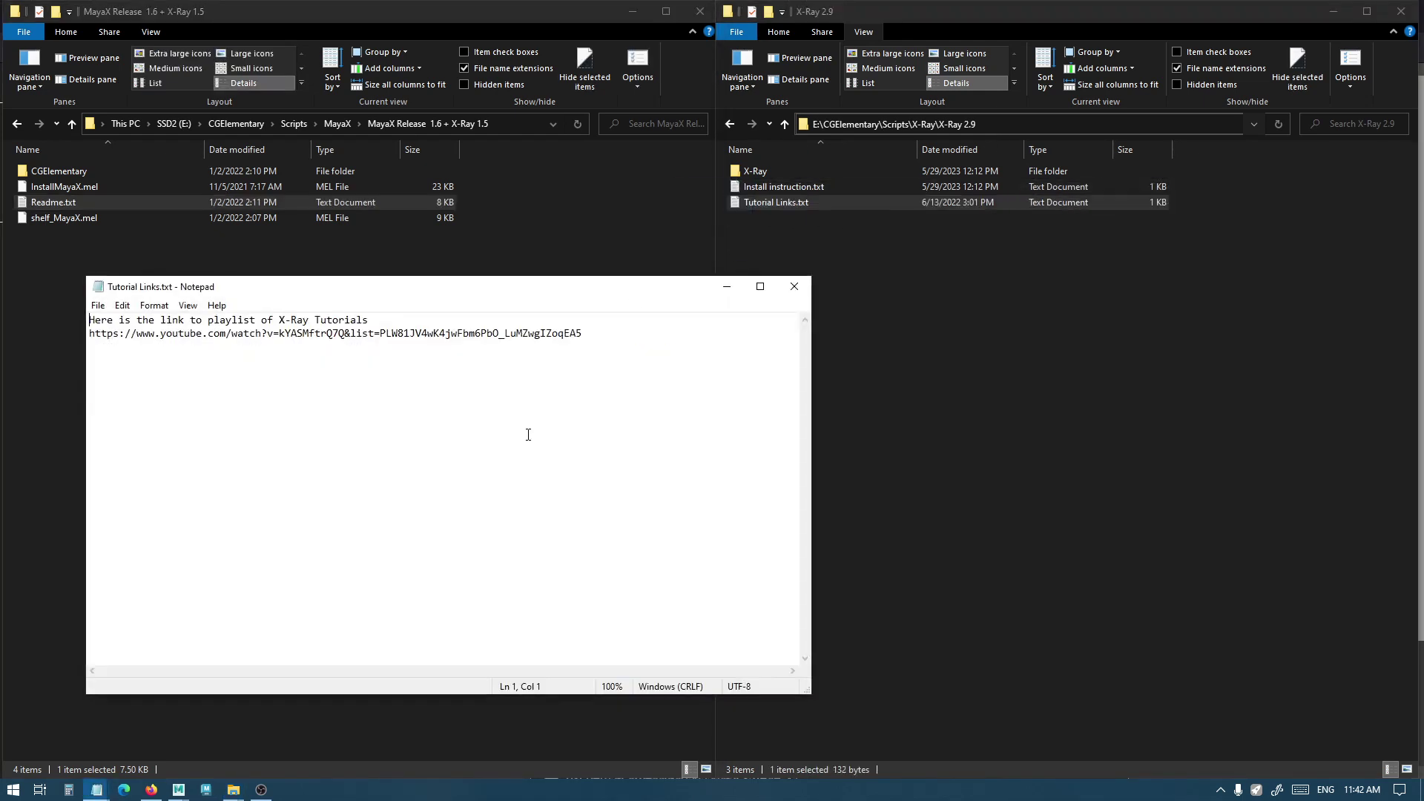
{"action": "left_click_drag", "start_coordinate": [597, 340], "coordinate": [63, 350]}
{"action": "left_click", "coordinate": [1038, 124]}
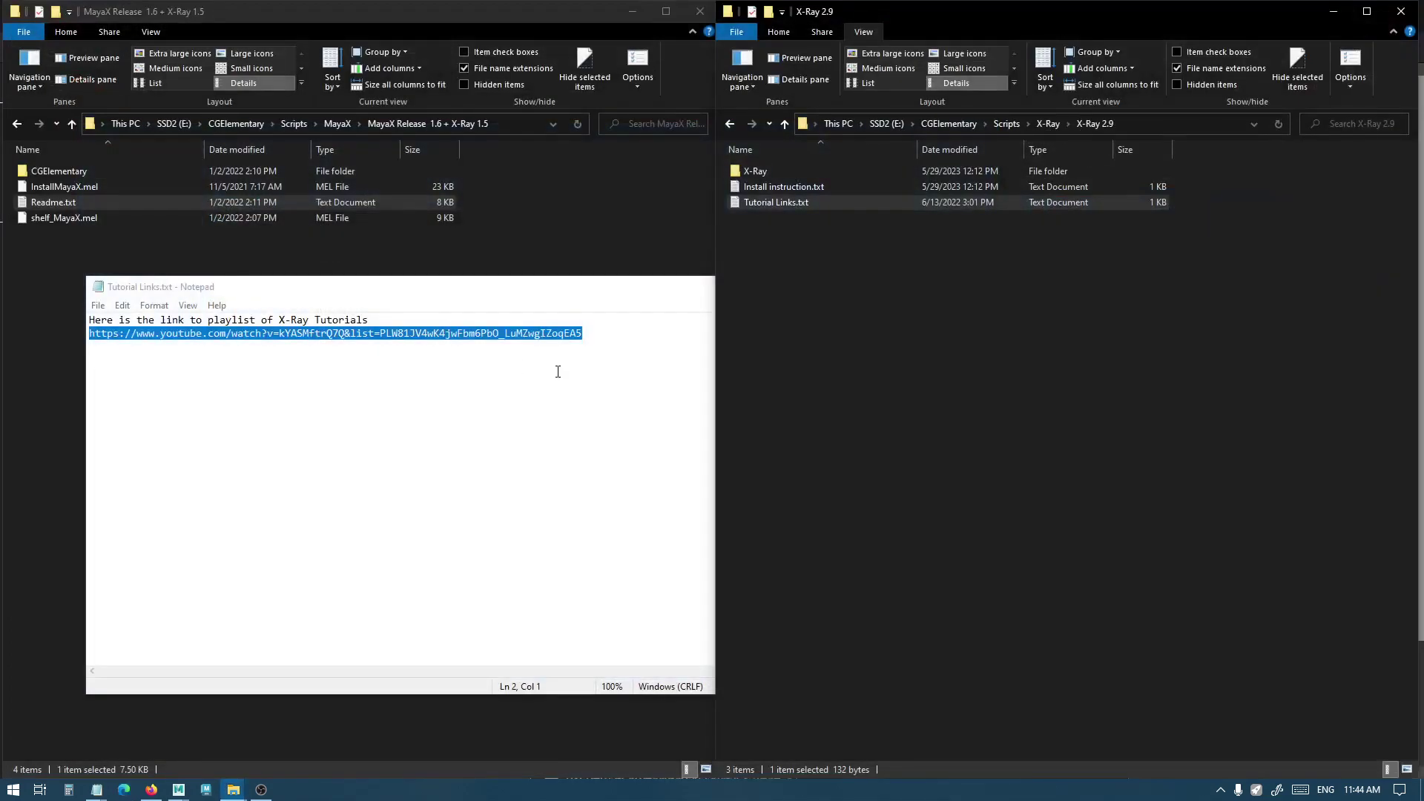
{"action": "left_click", "coordinate": [691, 333]}
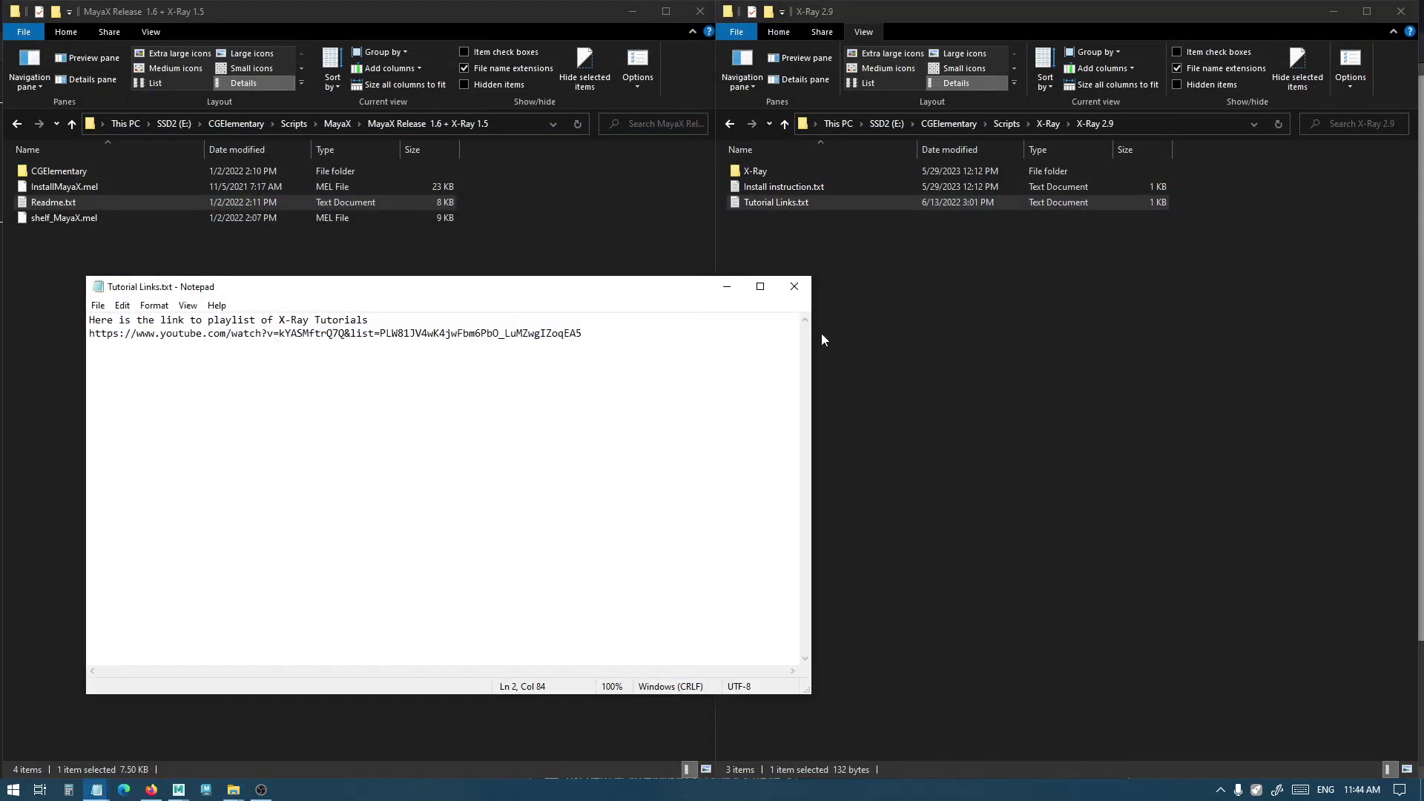
{"action": "left_click", "coordinate": [793, 286]}
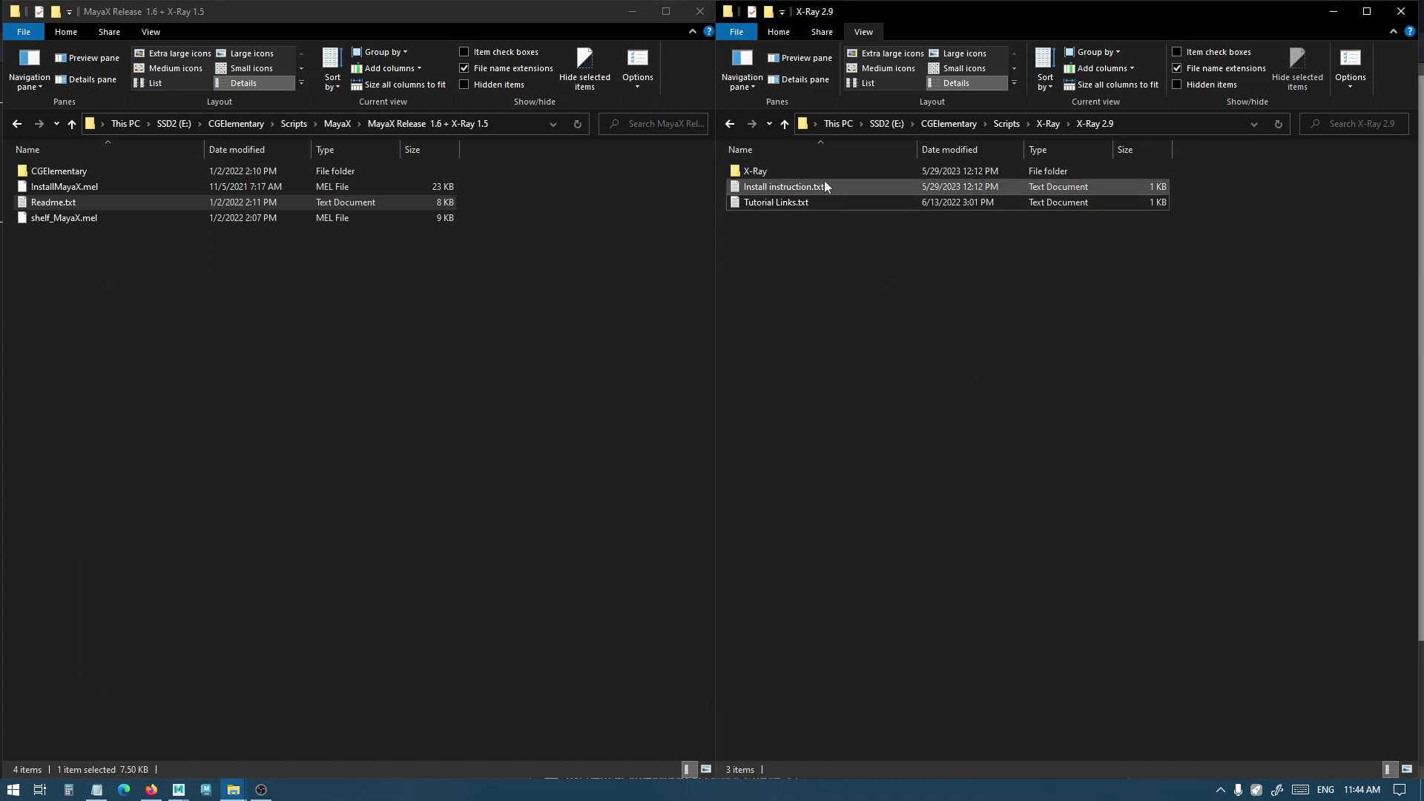
- Open the X-Ray folder inside X-Ray 2.9 and examine its CGElementary folder and MEL install script
{"action": "left_click", "coordinate": [189, 203]}
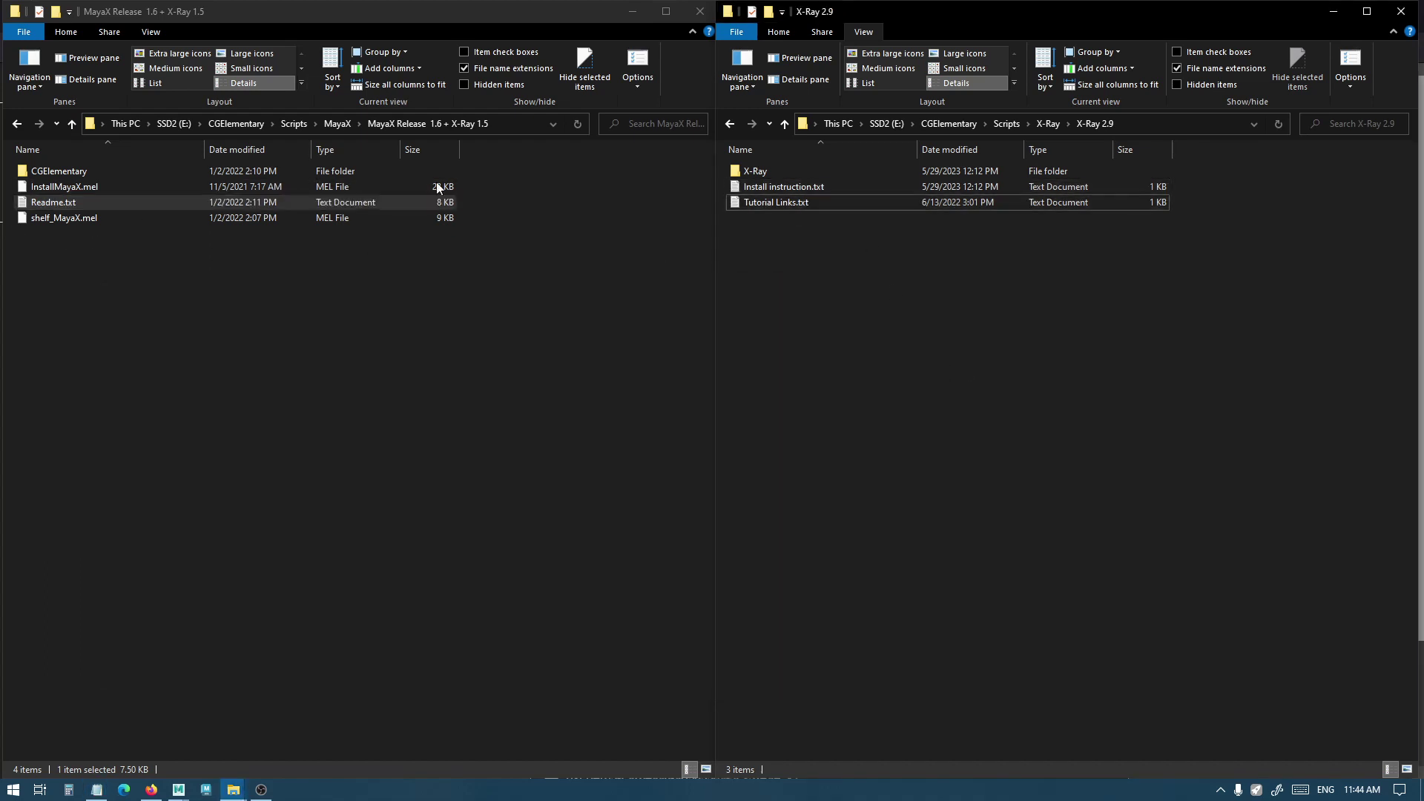
{"action": "left_click", "coordinate": [472, 285]}
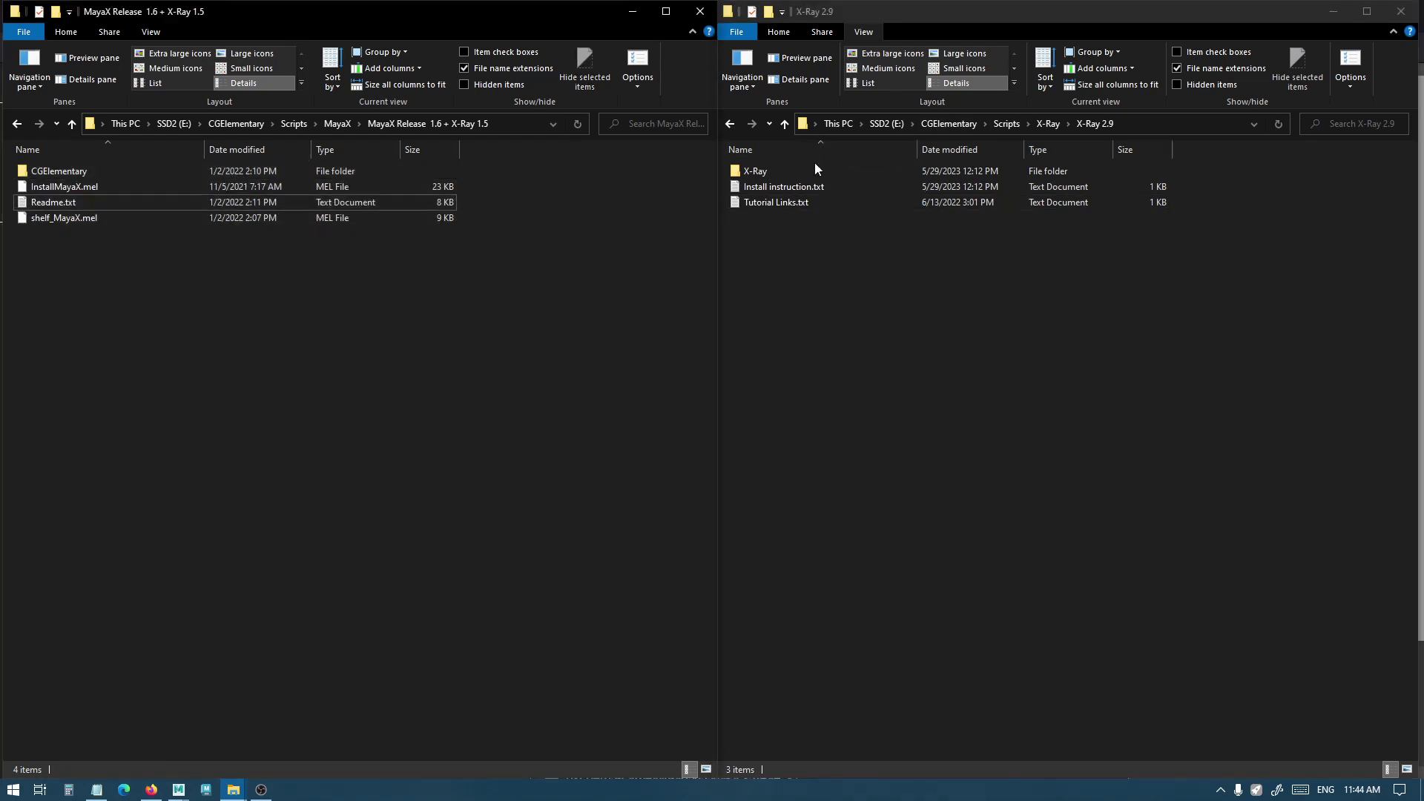
{"action": "double_click", "coordinate": [762, 172]}
{"action": "left_click", "coordinate": [772, 175]}
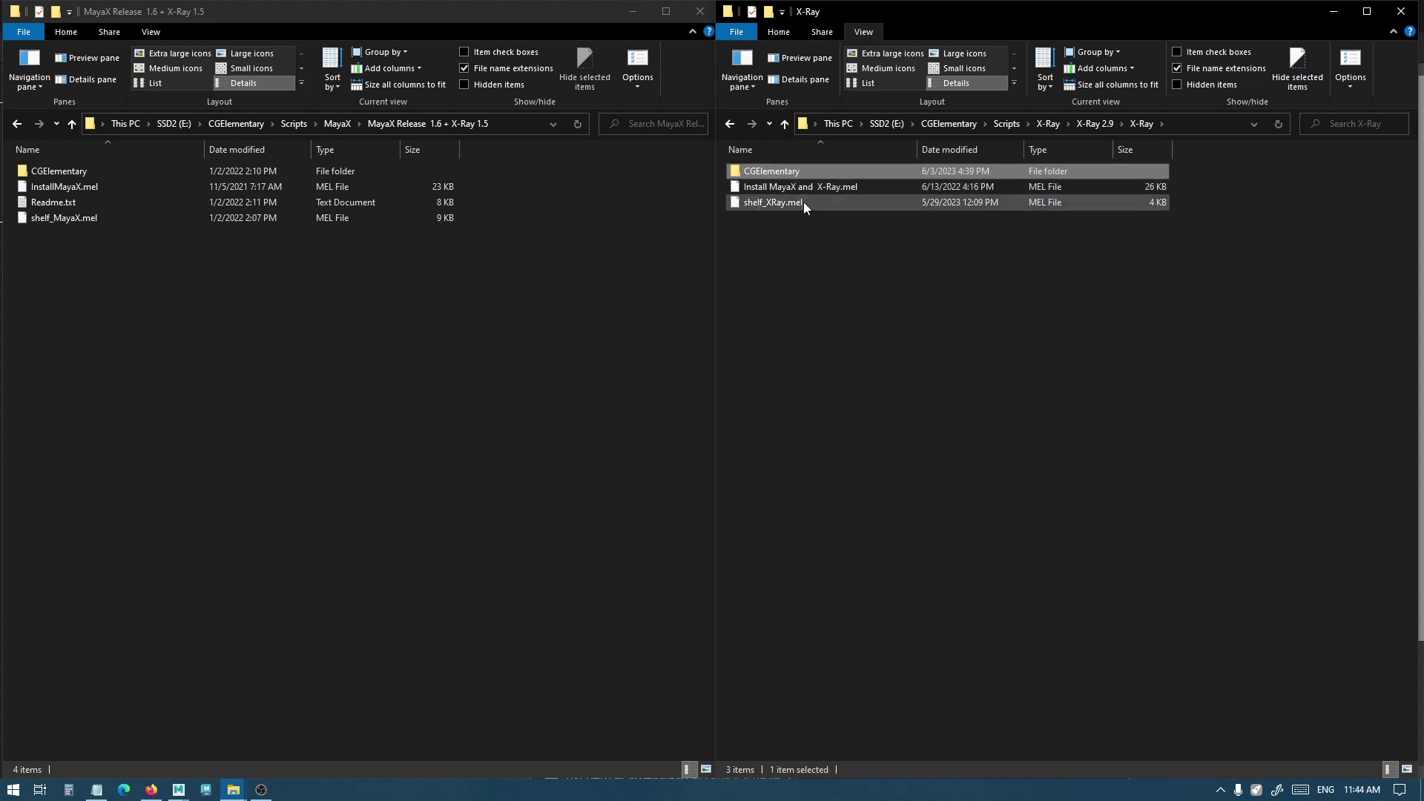
{"action": "left_click", "coordinate": [726, 187]}
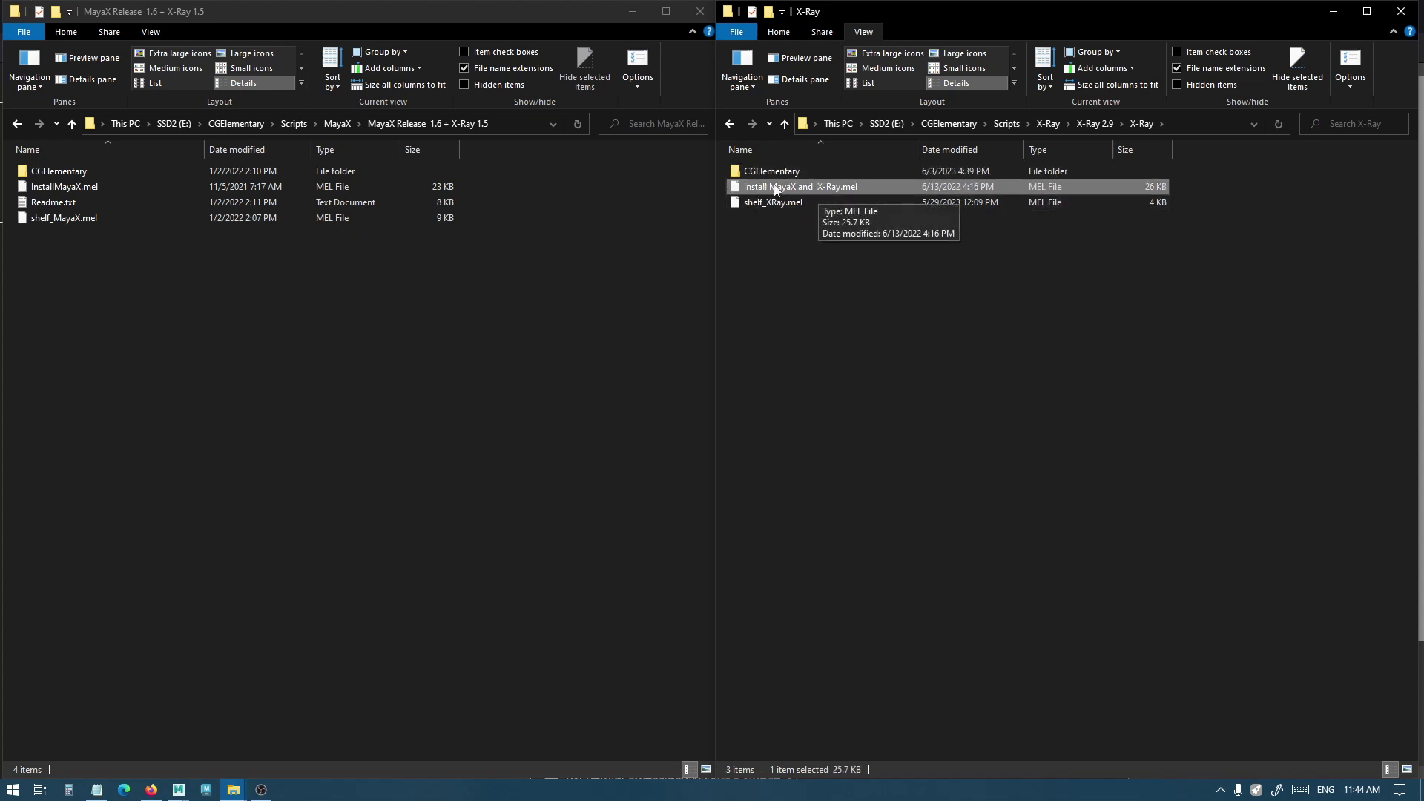
{"action": "left_click", "coordinate": [793, 268]}
{"action": "left_click", "coordinate": [594, 387]}
- Bring up the Documents\maya folder and move the CGElementary folder from MayaX Release 1.6 + X-Ray 1.5 into it
{"action": "left_click", "coordinate": [233, 789]}
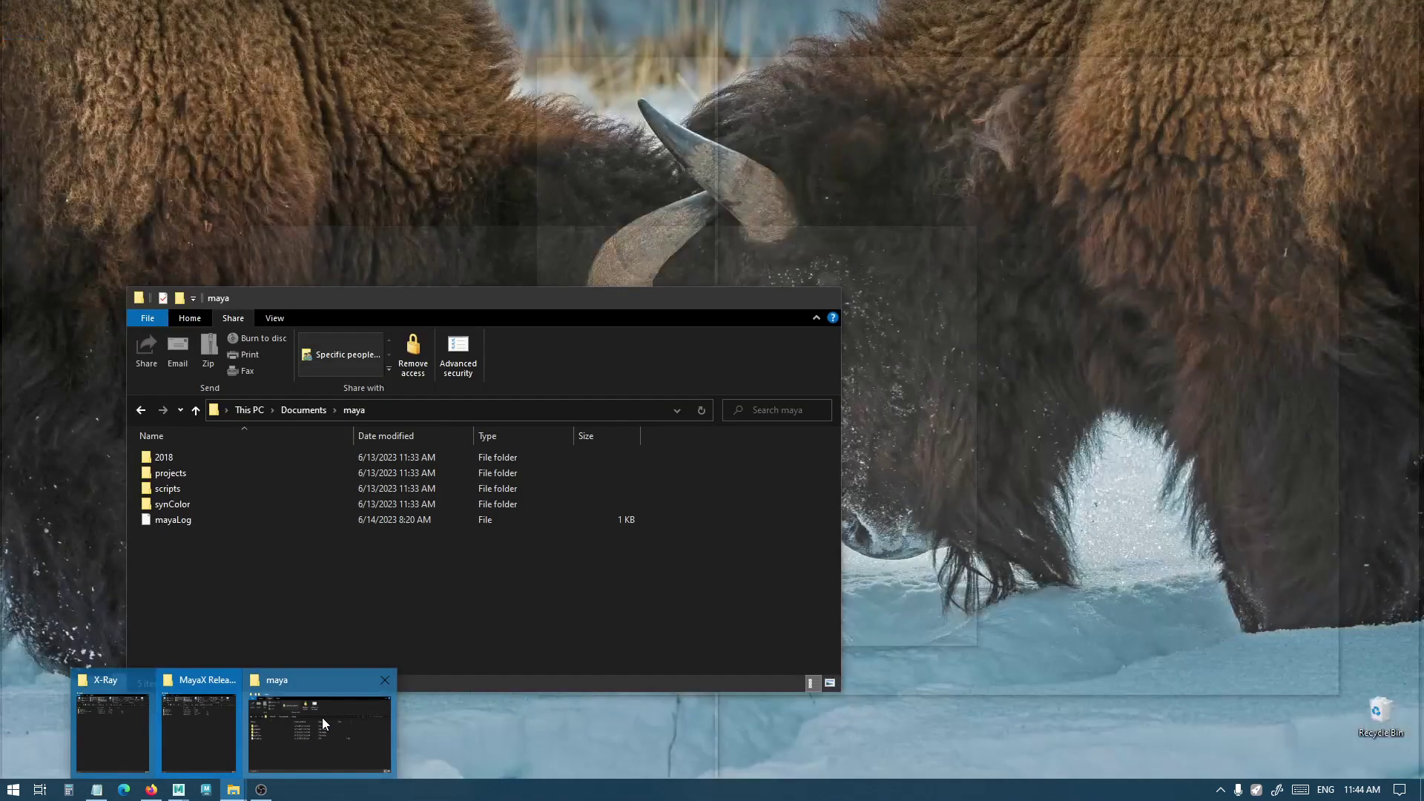
{"action": "left_click", "coordinate": [321, 718]}
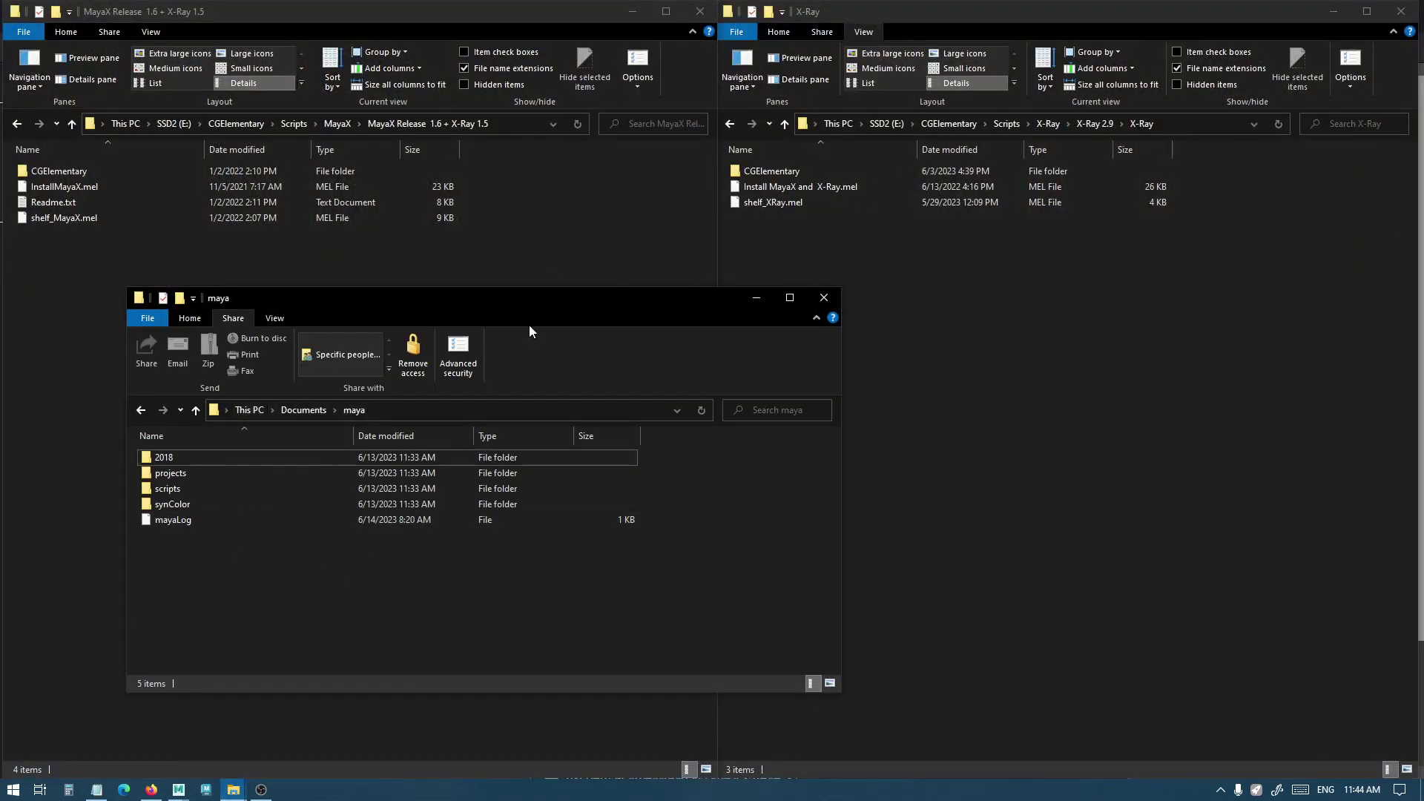
{"action": "left_click_drag", "start_coordinate": [543, 294], "coordinate": [786, 231]}
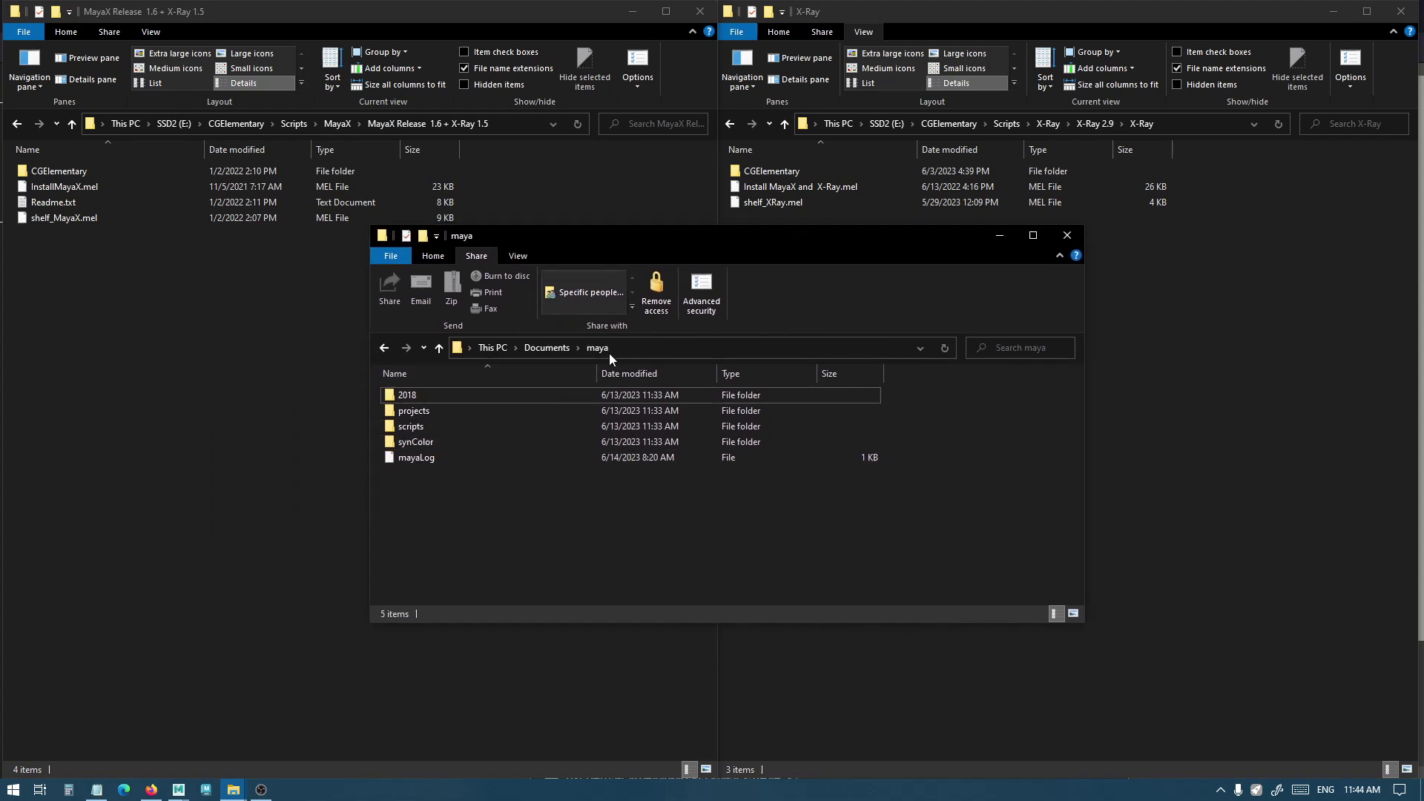
{"action": "left_click", "coordinate": [667, 347]}
{"action": "left_click", "coordinate": [528, 478]}
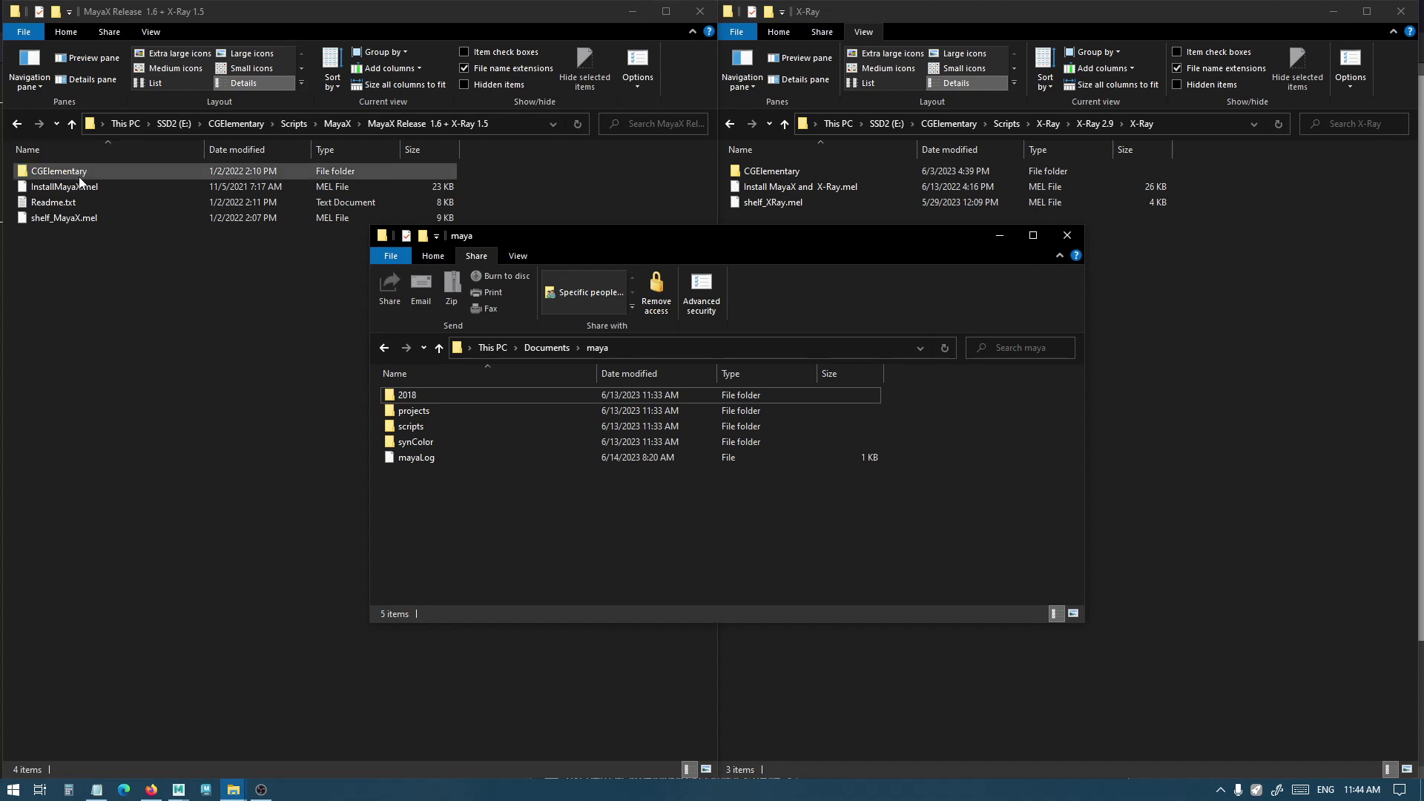
{"action": "left_click_drag", "start_coordinate": [79, 175], "coordinate": [533, 529]}
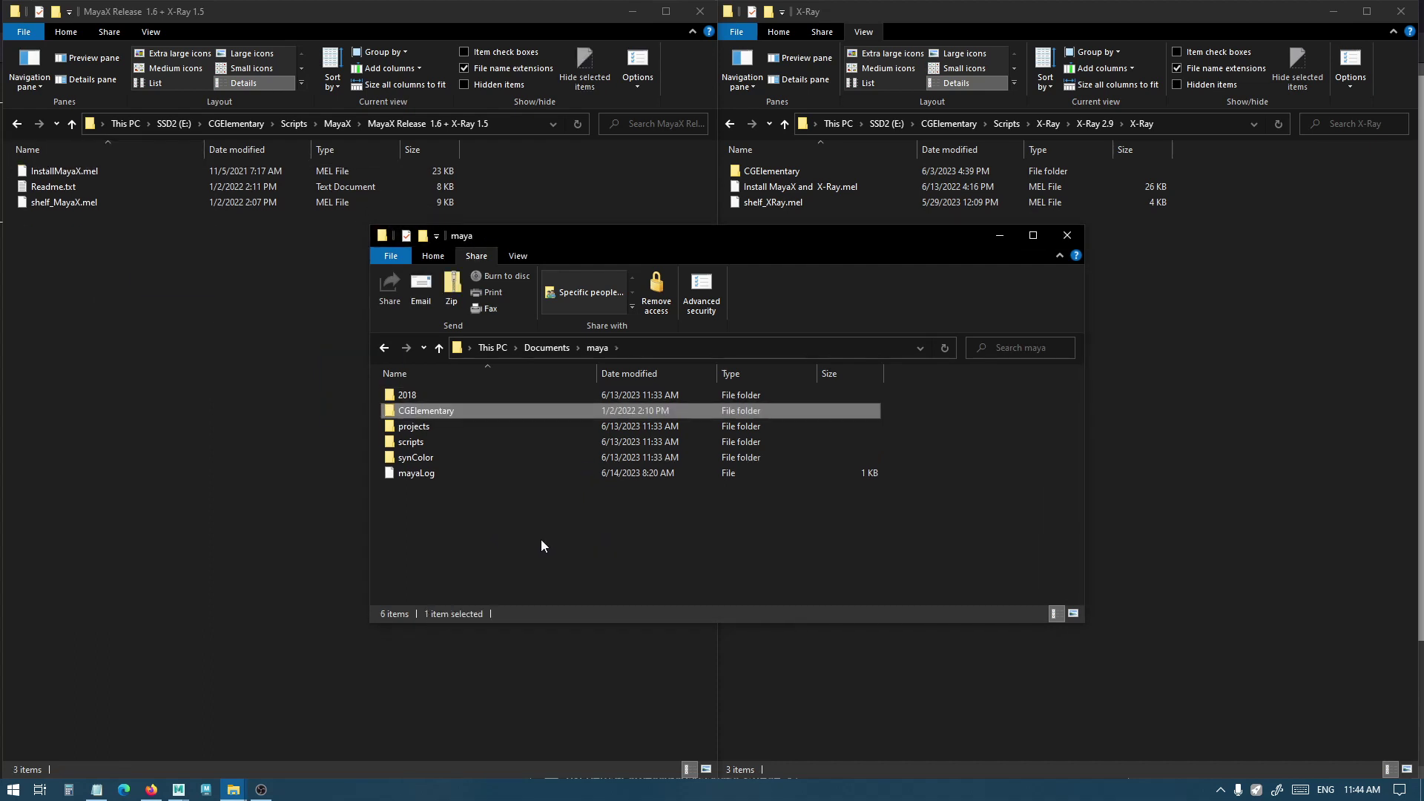
- Switch to Autodesk Maya 2018 and minimize the Documents\maya folder window over it
{"action": "mouse_move", "coordinate": [181, 787]}
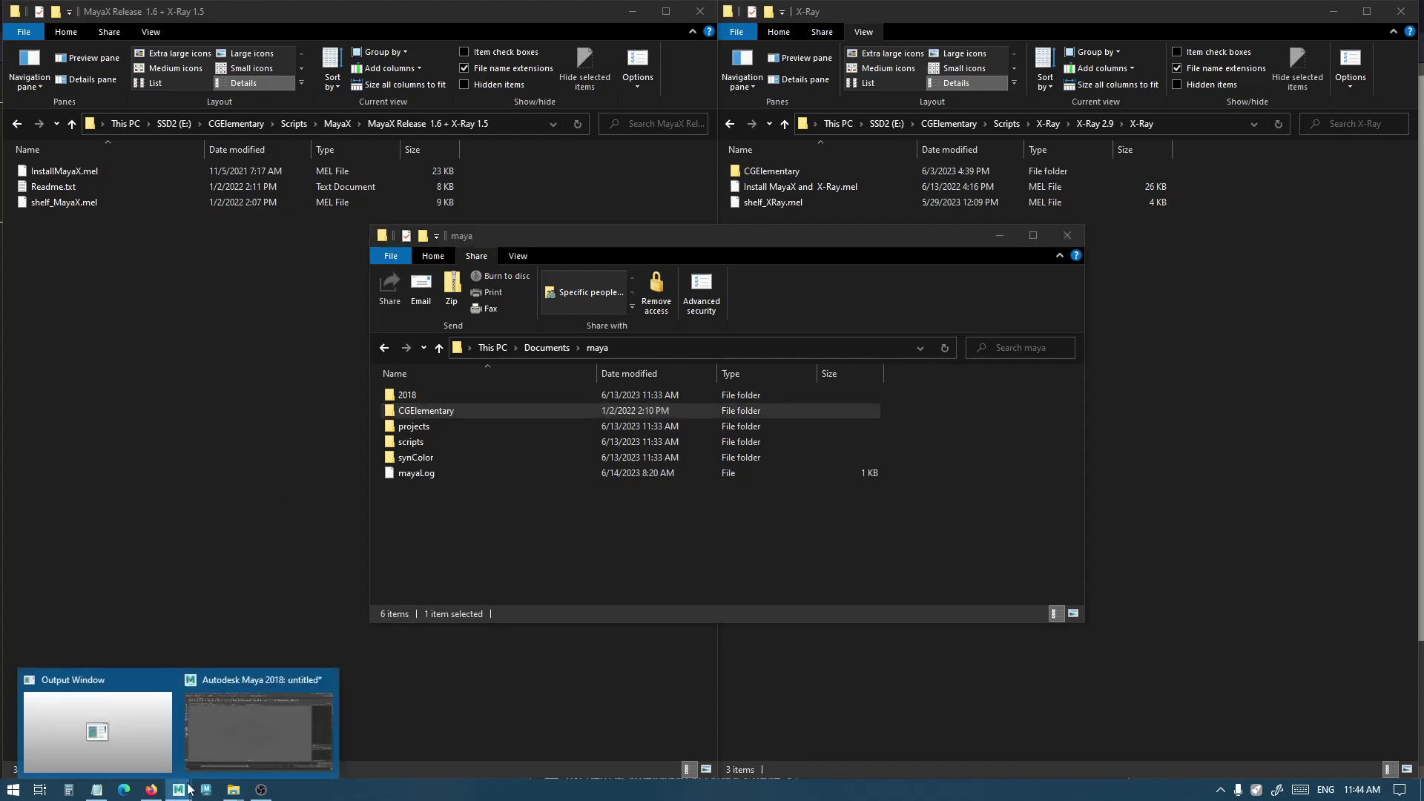
{"action": "left_click", "coordinate": [255, 715]}
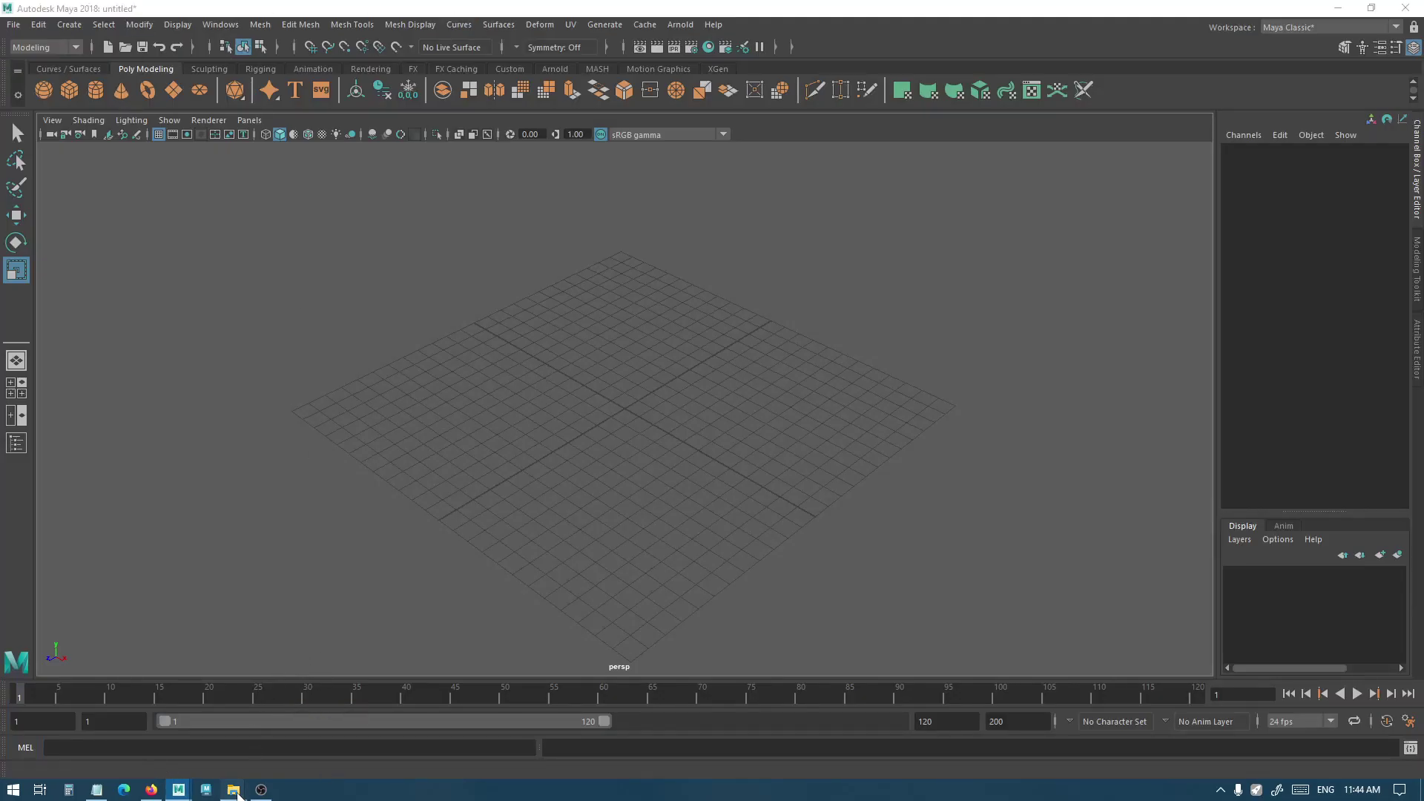
{"action": "mouse_move", "coordinate": [233, 789]}
{"action": "left_click", "coordinate": [293, 735]}
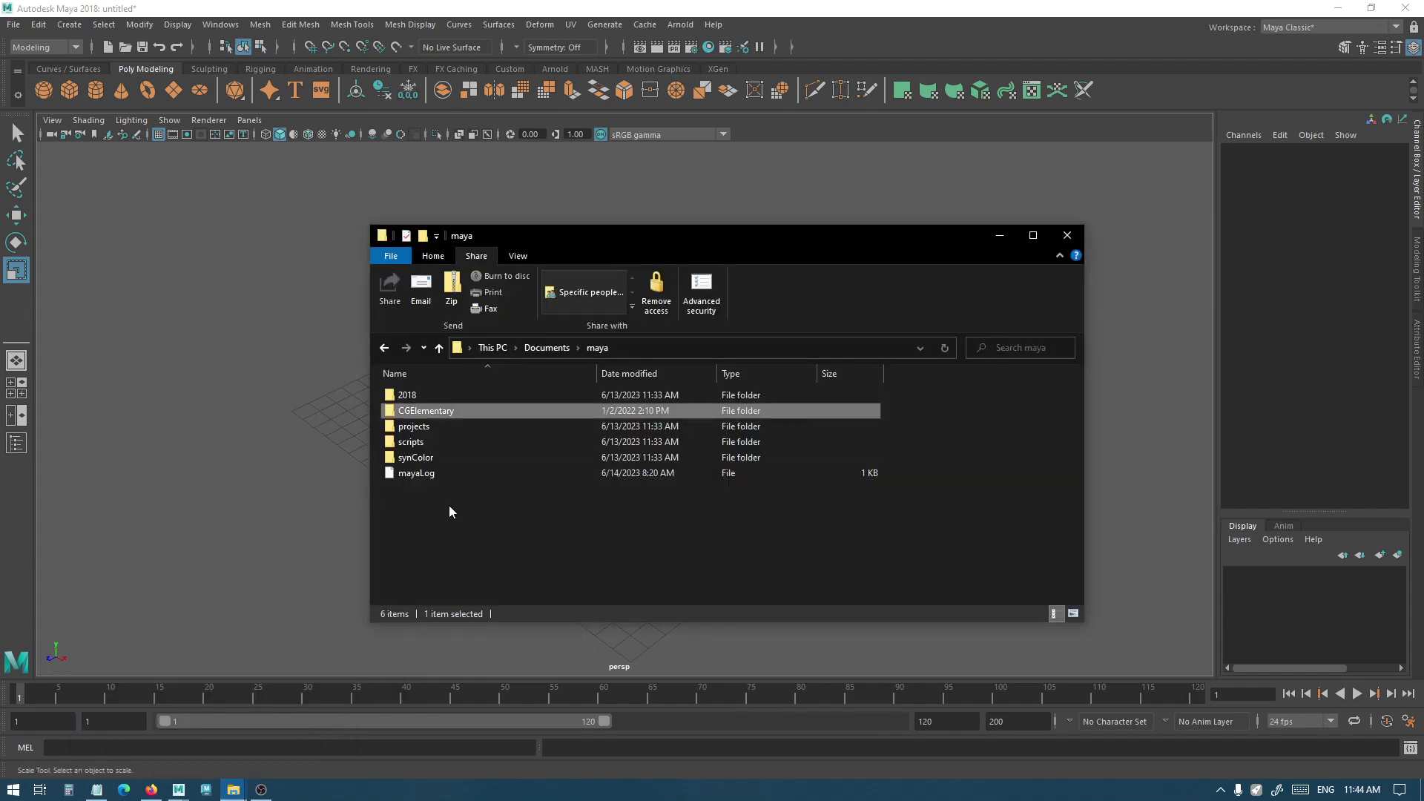
{"action": "left_click", "coordinate": [999, 235]}
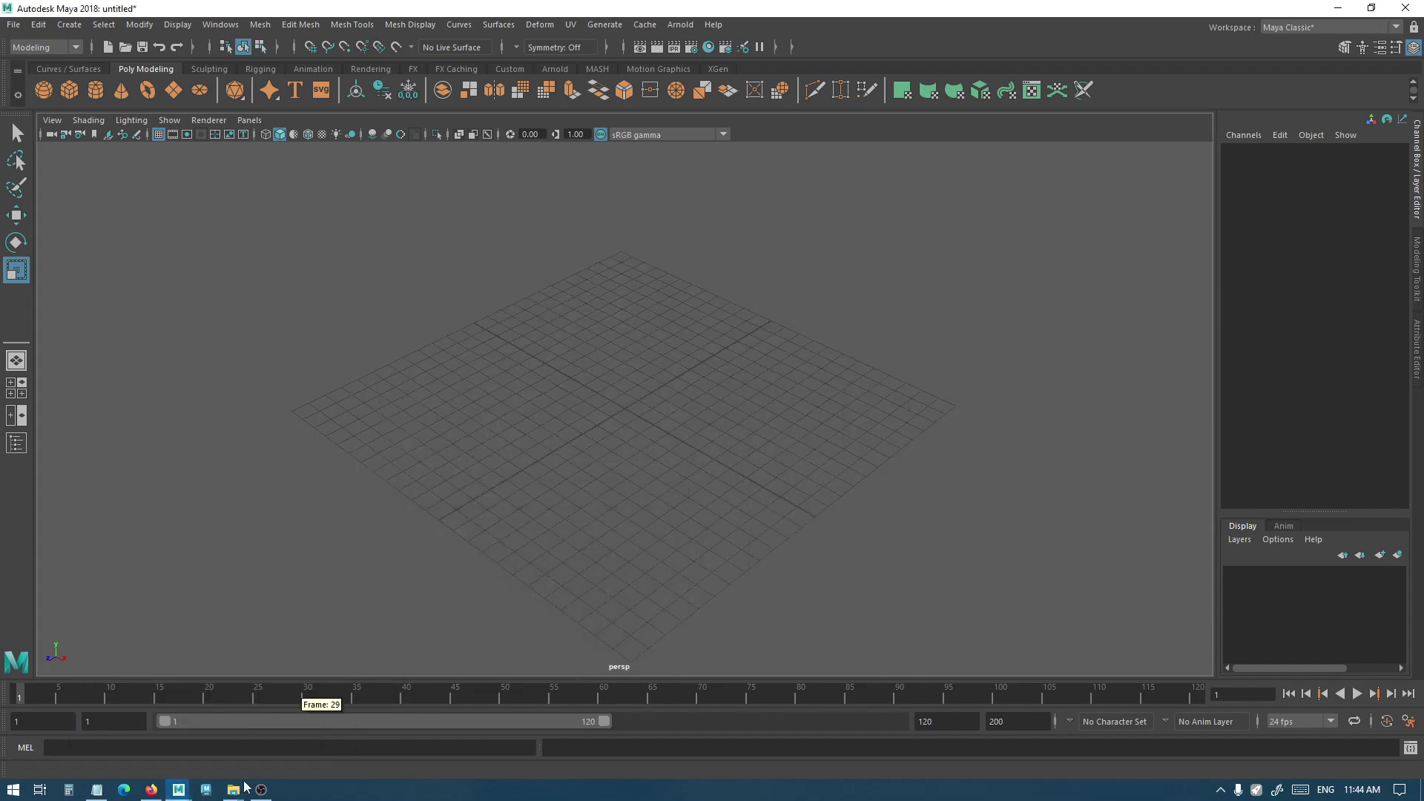
- Run "Install MayaX and X-Ray.mel" from the X-Ray folder by dropping it into Maya's perspective viewport
{"action": "mouse_move", "coordinate": [232, 789]}
{"action": "left_click", "coordinate": [111, 734]}
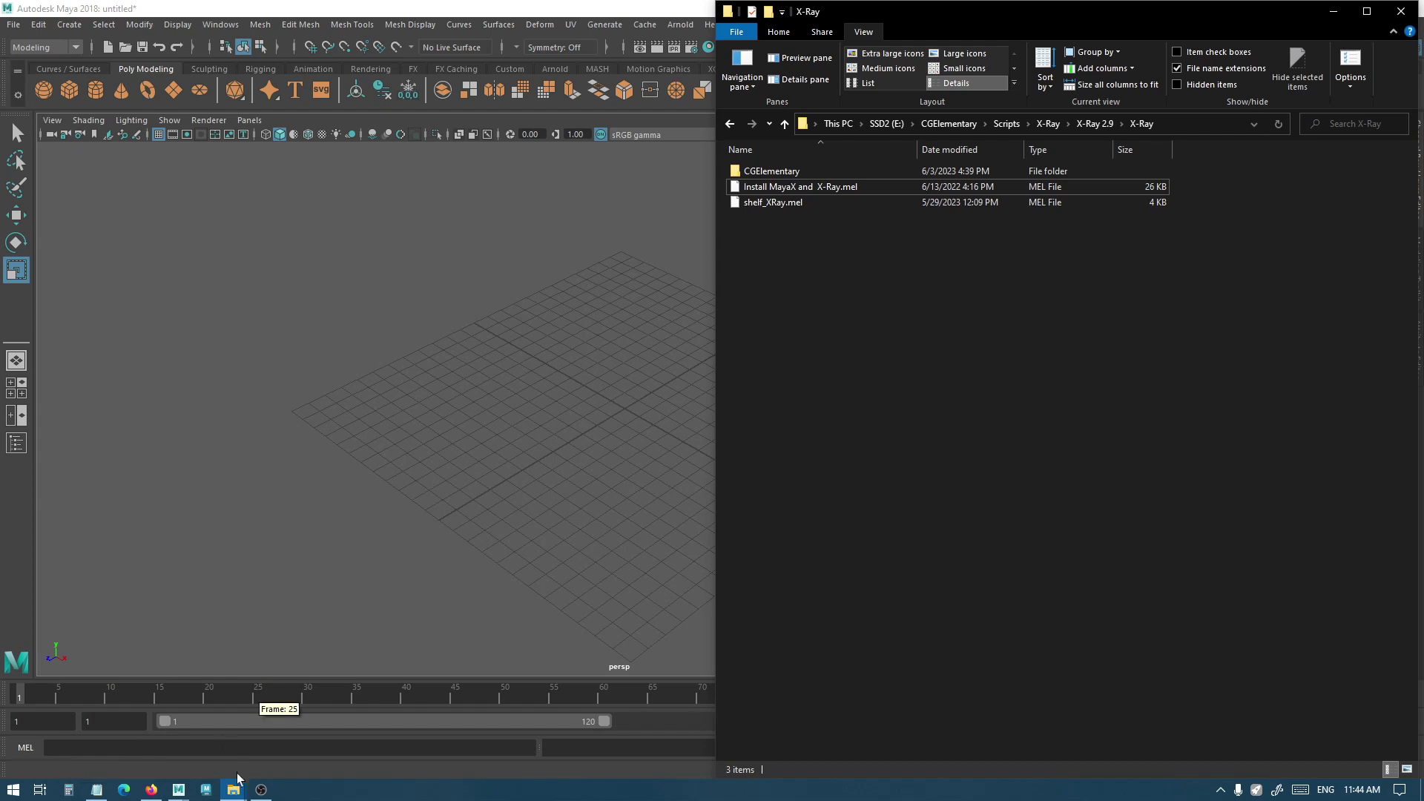
{"action": "left_click", "coordinate": [196, 731]}
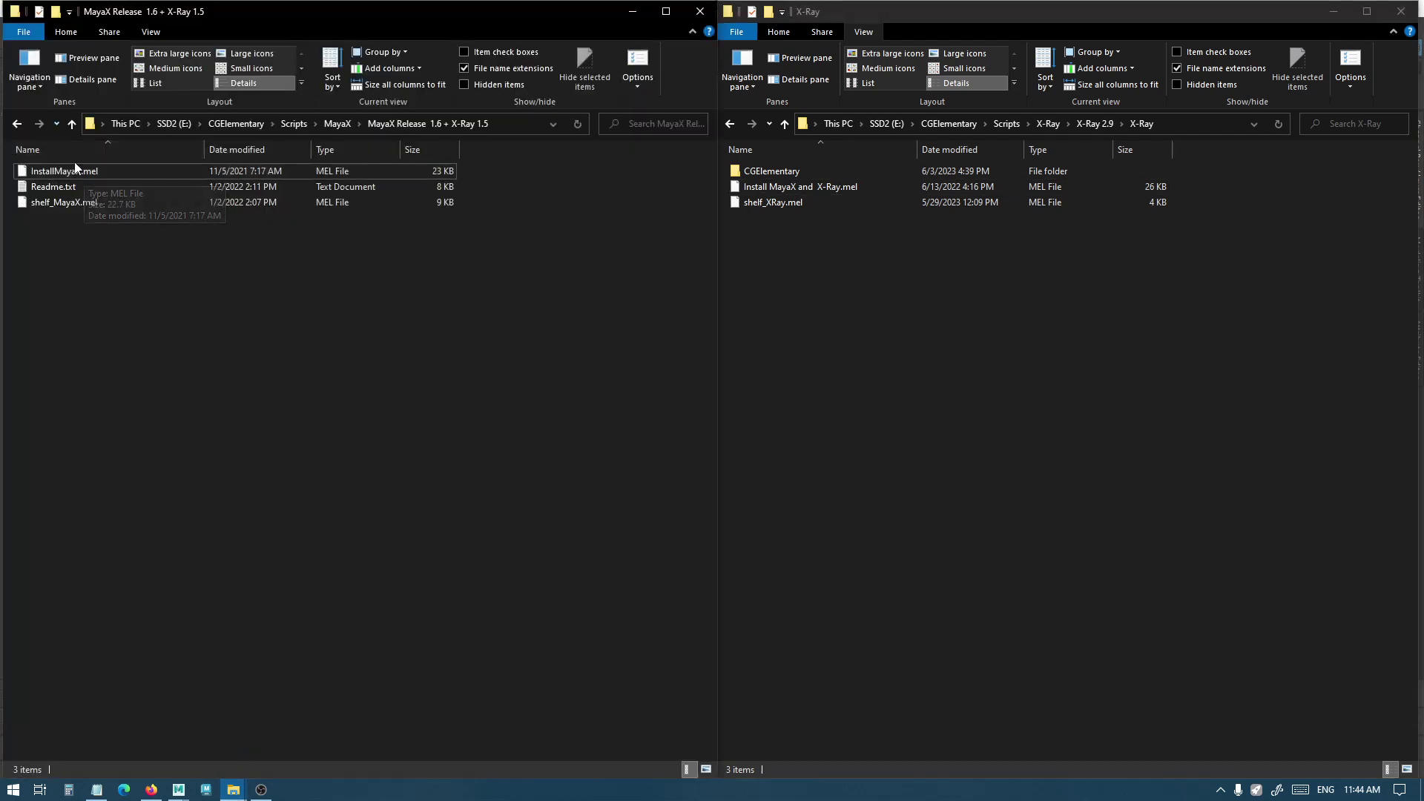
{"action": "left_click", "coordinate": [830, 185]}
{"action": "left_click", "coordinate": [64, 171]}
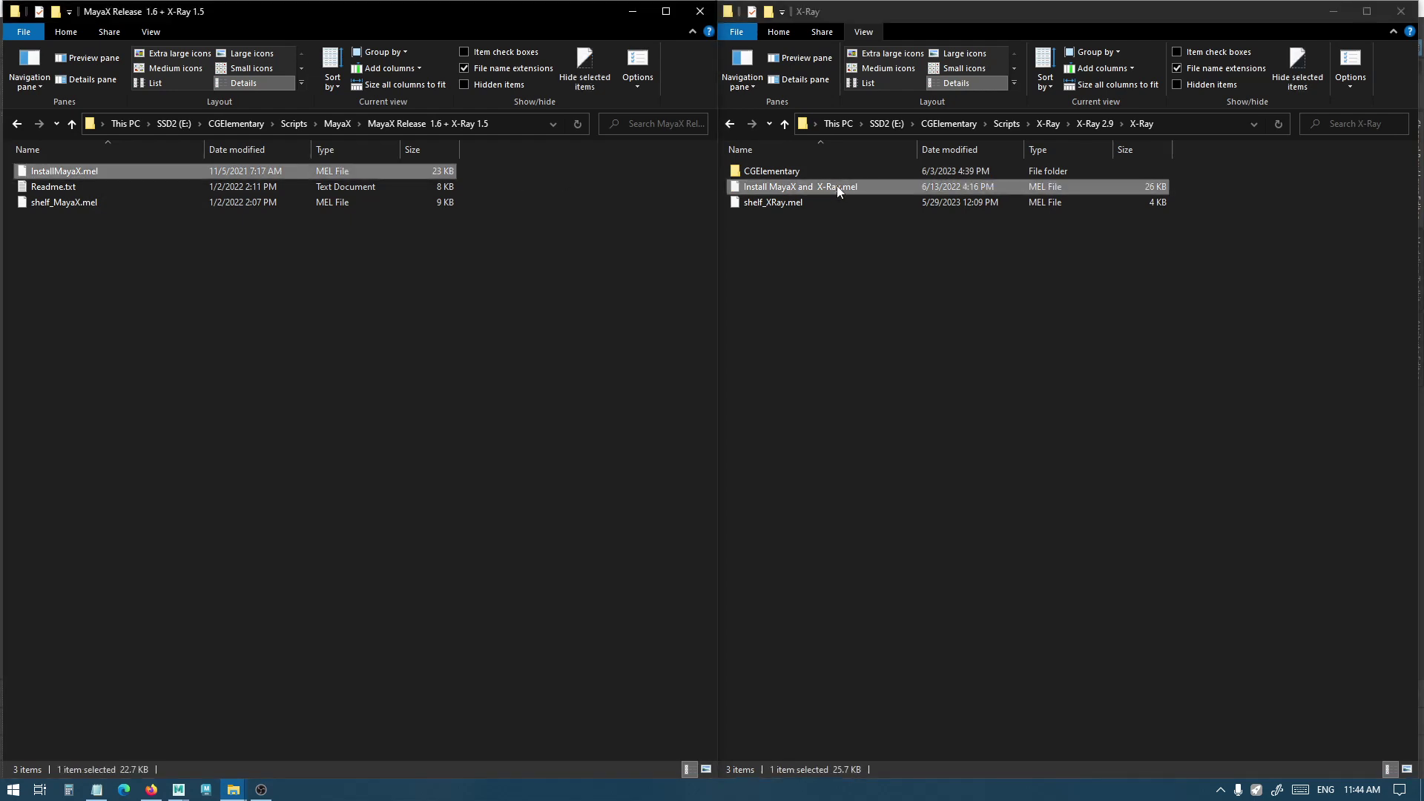
{"action": "left_click", "coordinate": [836, 186]}
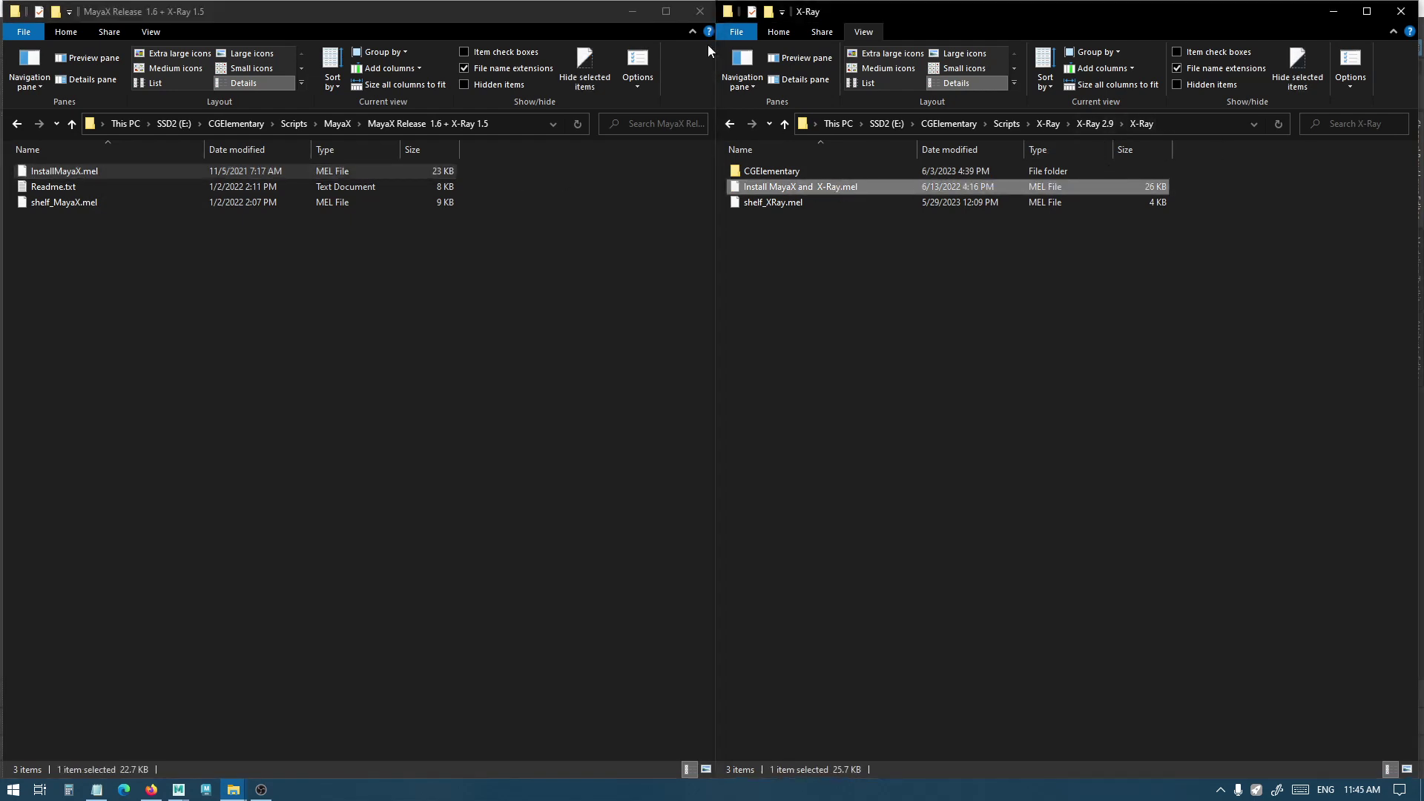
{"action": "left_click", "coordinate": [631, 11]}
{"action": "left_click_drag", "start_coordinate": [813, 194], "coordinate": [379, 376]}
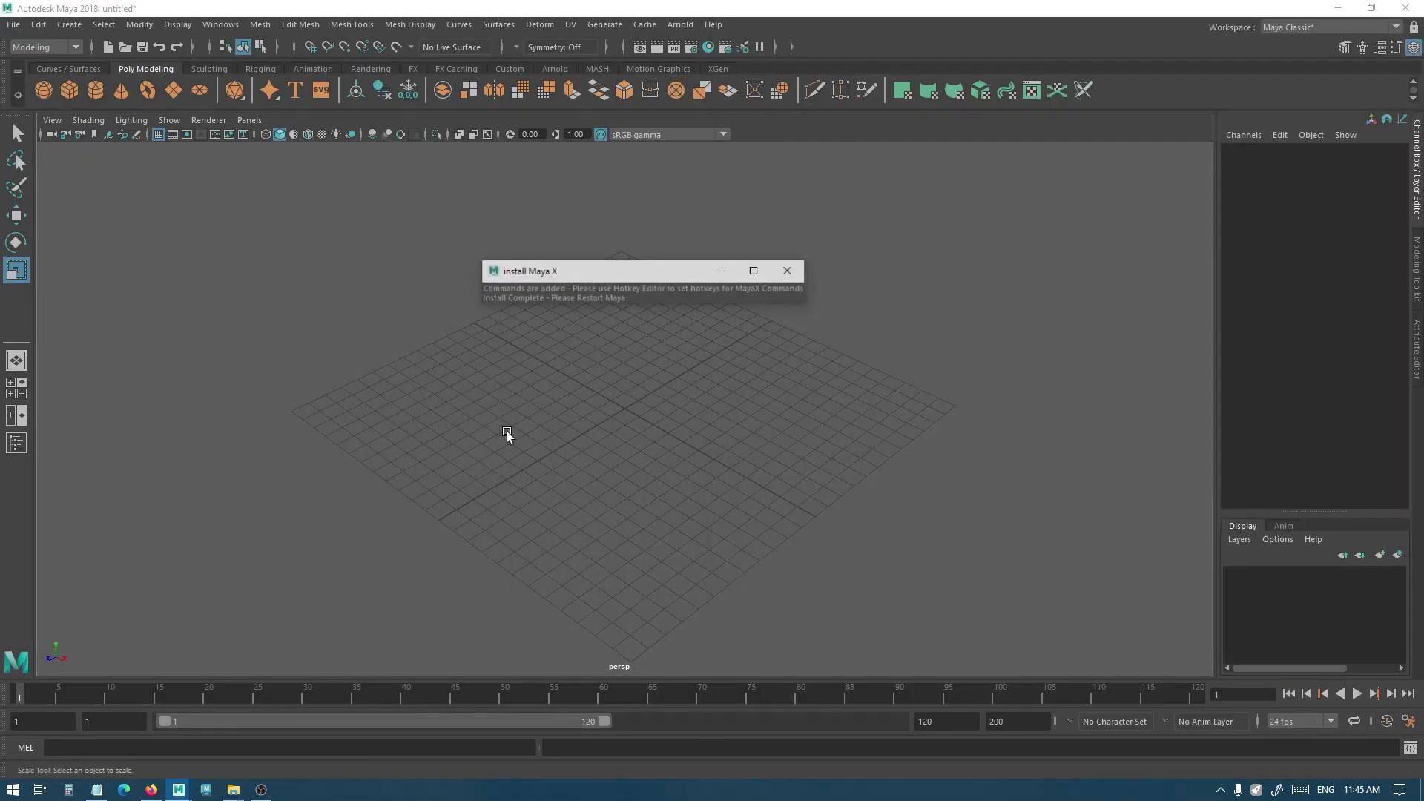
- Close the install Maya X message window and quit Maya without saving the untitled scene
{"action": "left_click", "coordinate": [795, 274]}
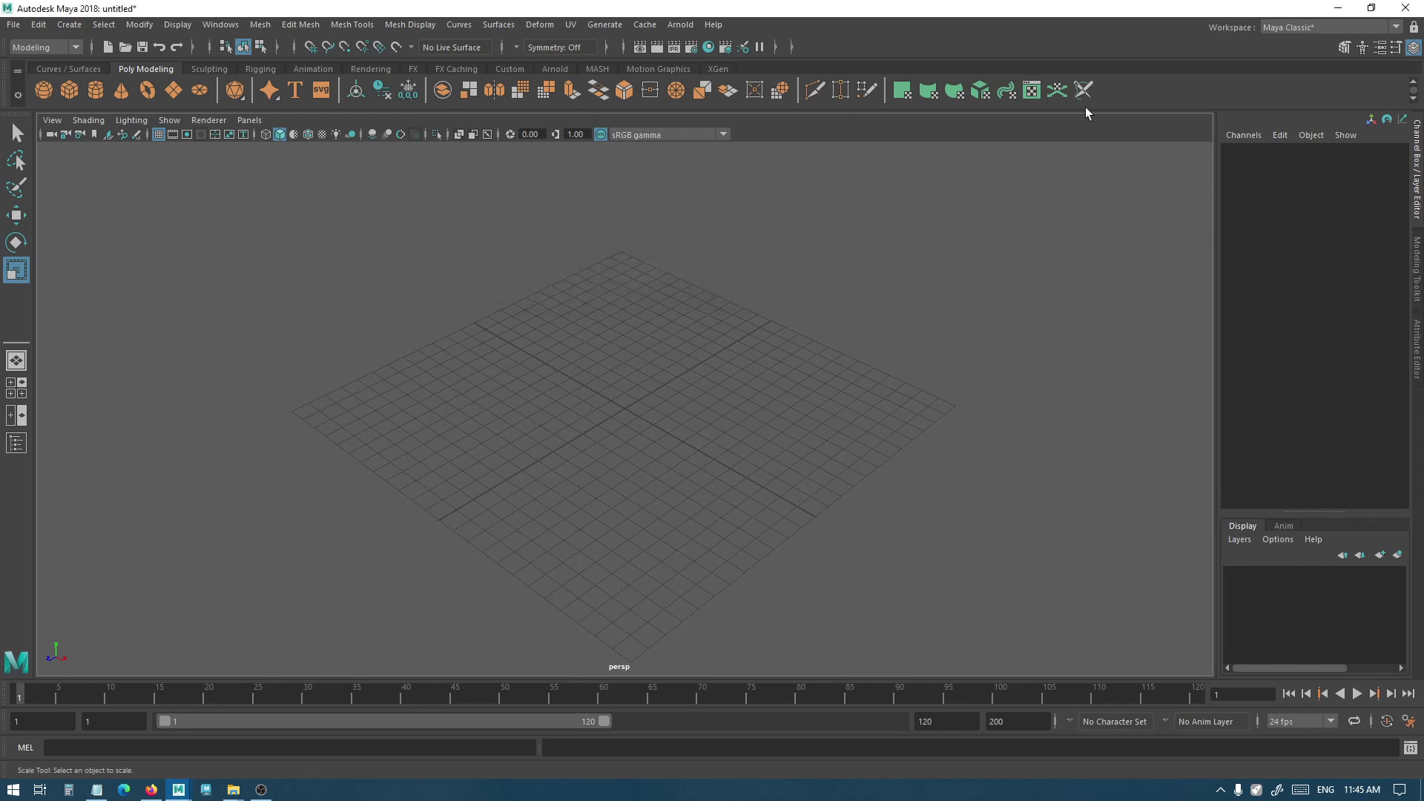
{"action": "left_click", "coordinate": [1415, 9]}
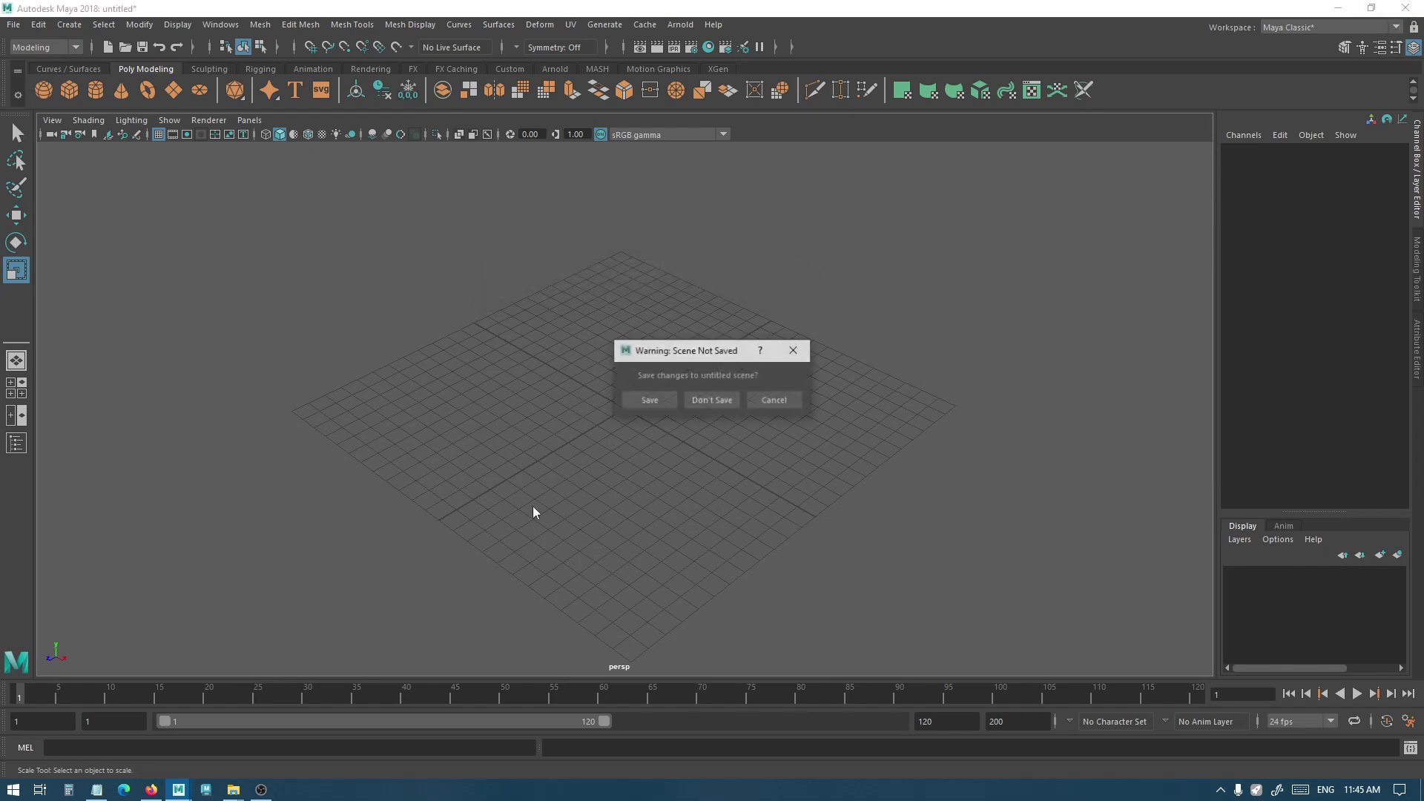
{"action": "left_click", "coordinate": [712, 401]}
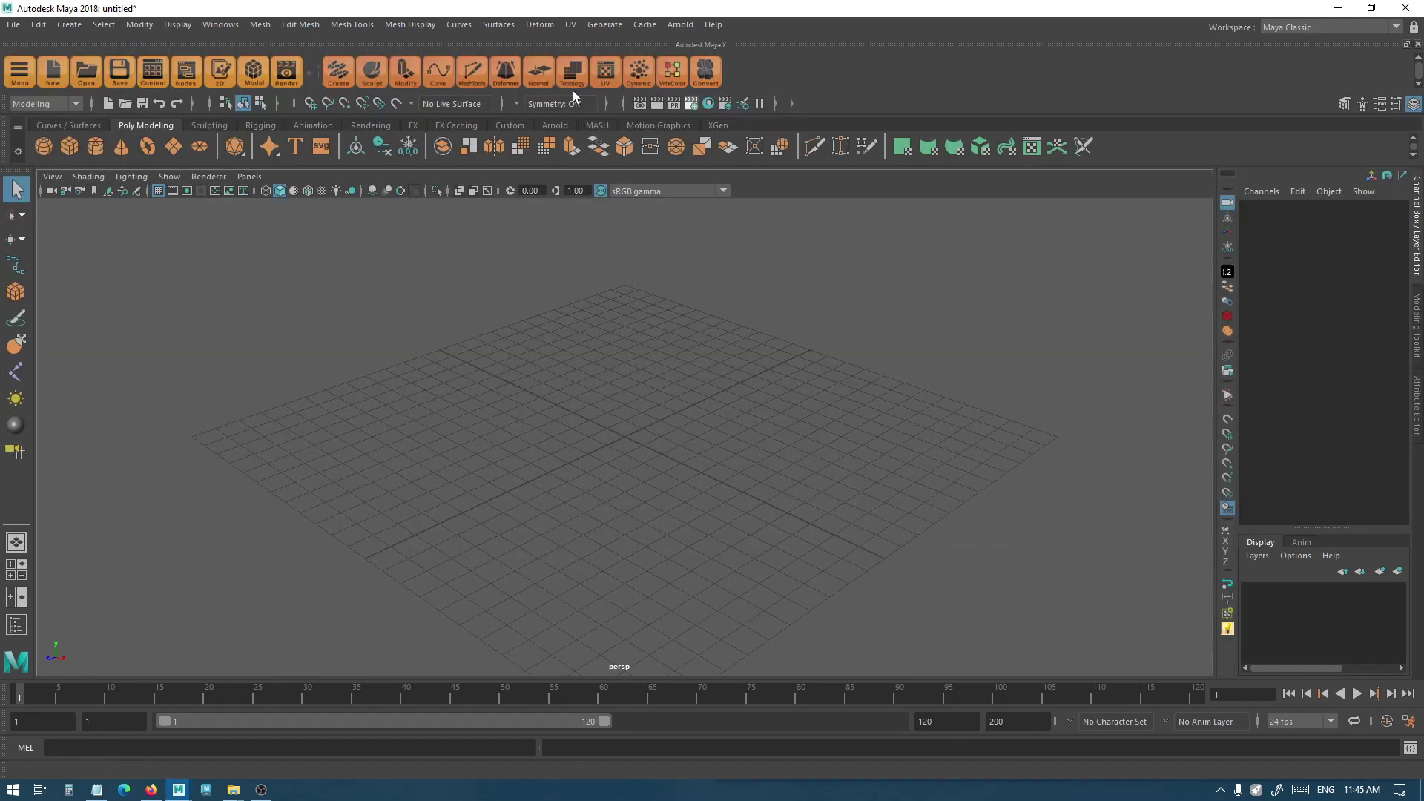
- Hide Maya's main menu bar with the MayaX toggle and examine the Build Lights window, closing it again
{"action": "left_click", "coordinate": [19, 71]}
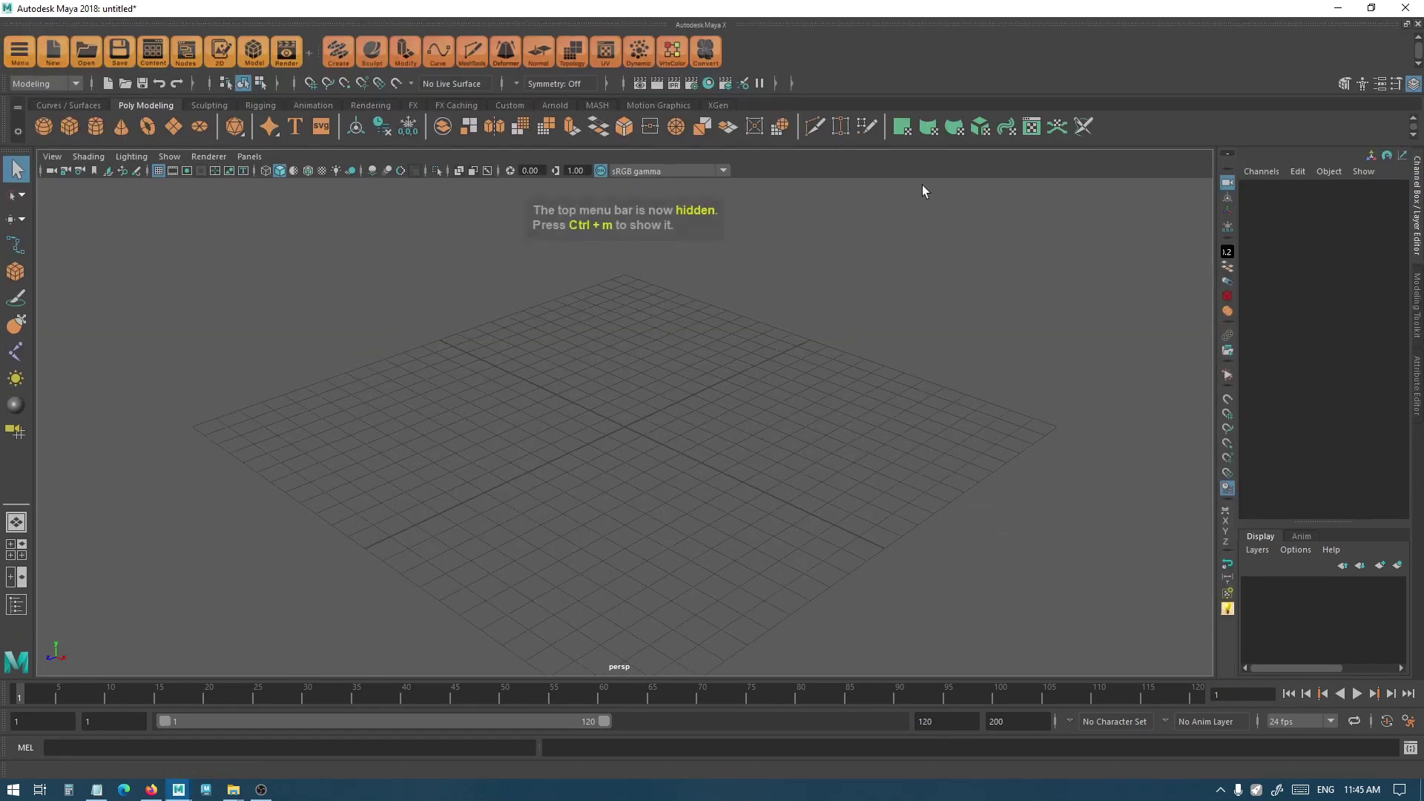
{"action": "left_click", "coordinate": [1228, 611]}
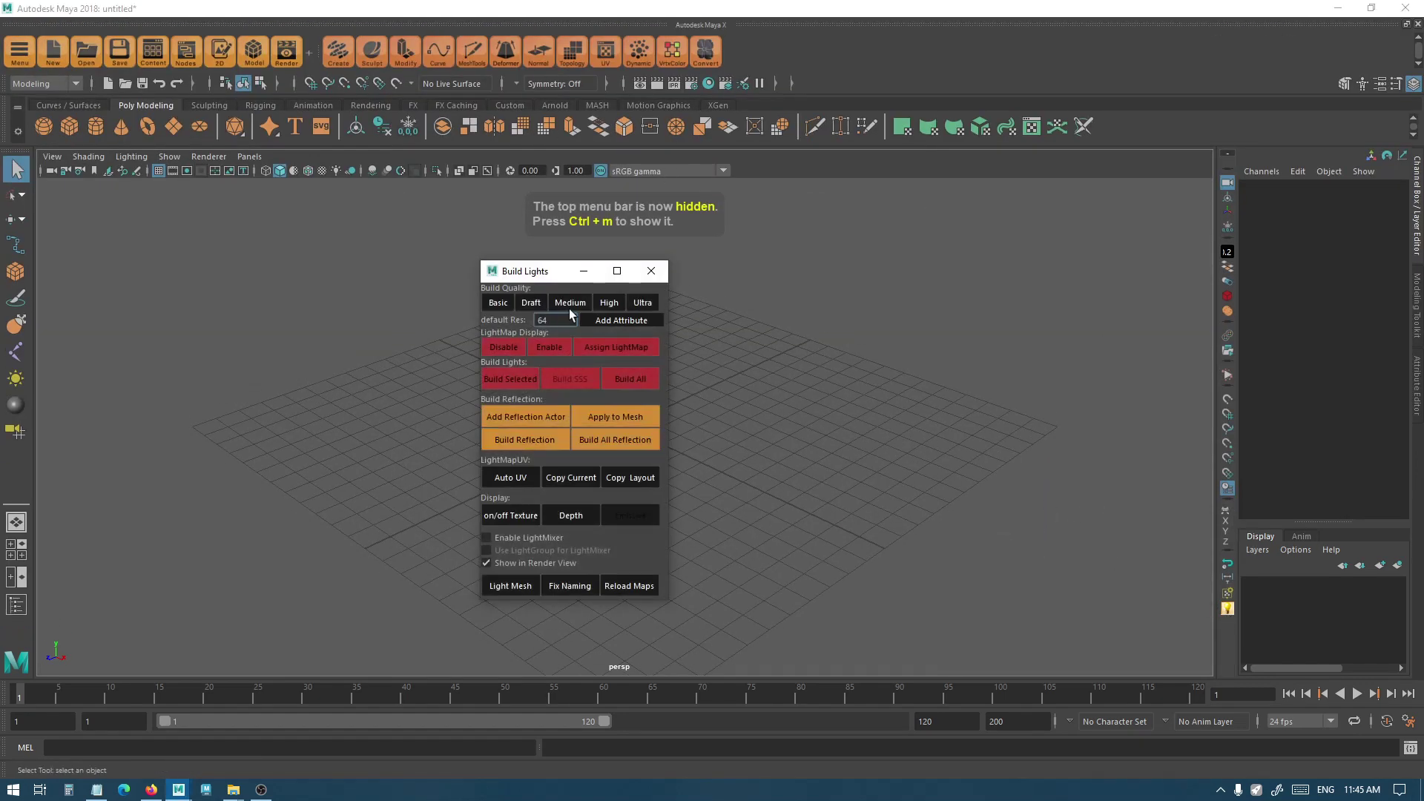
{"action": "left_click_drag", "start_coordinate": [542, 270], "coordinate": [600, 256]}
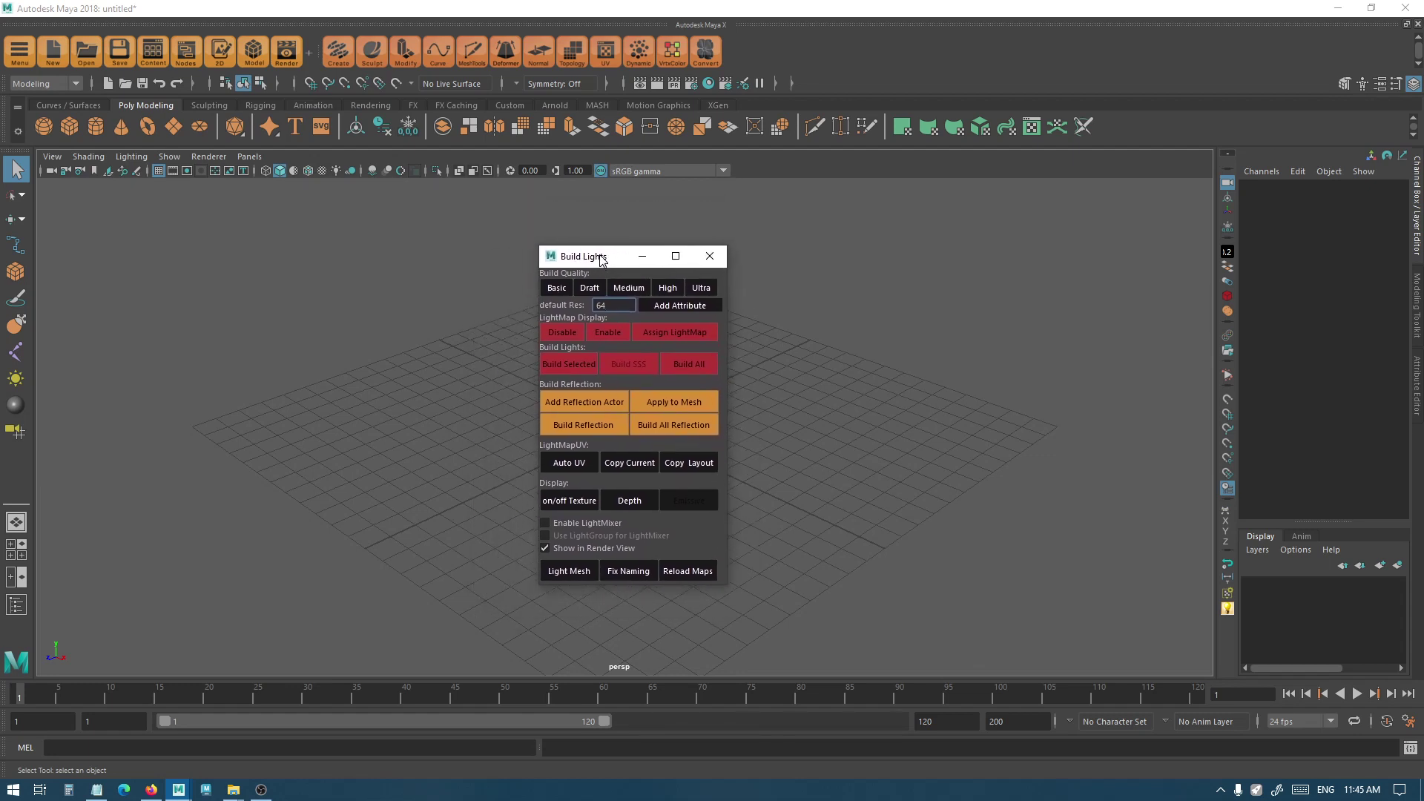
{"action": "left_click", "coordinate": [705, 256]}
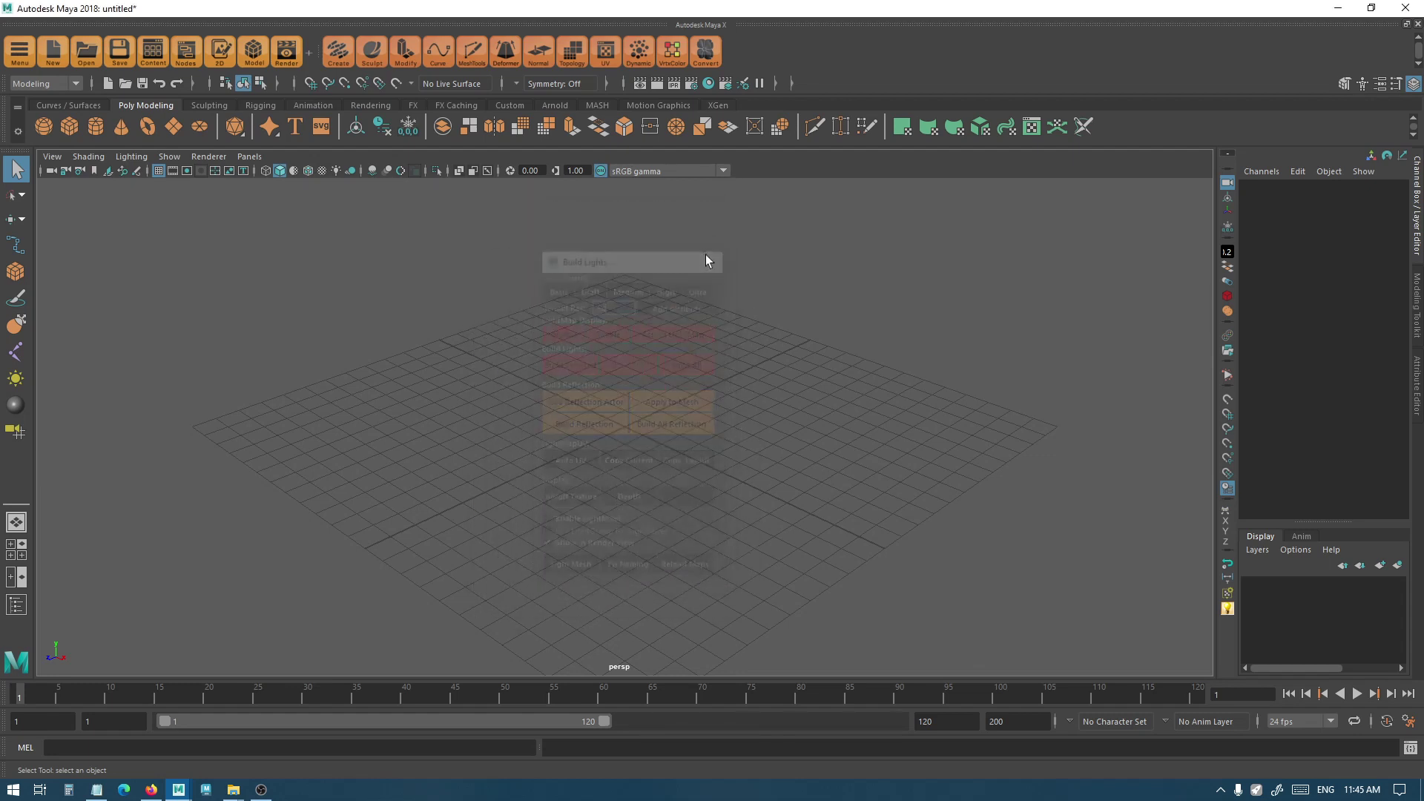
- Quit Maya without saving and place the Documents\maya folder window beside the X-Ray folder window
{"action": "left_click", "coordinate": [1407, 8]}
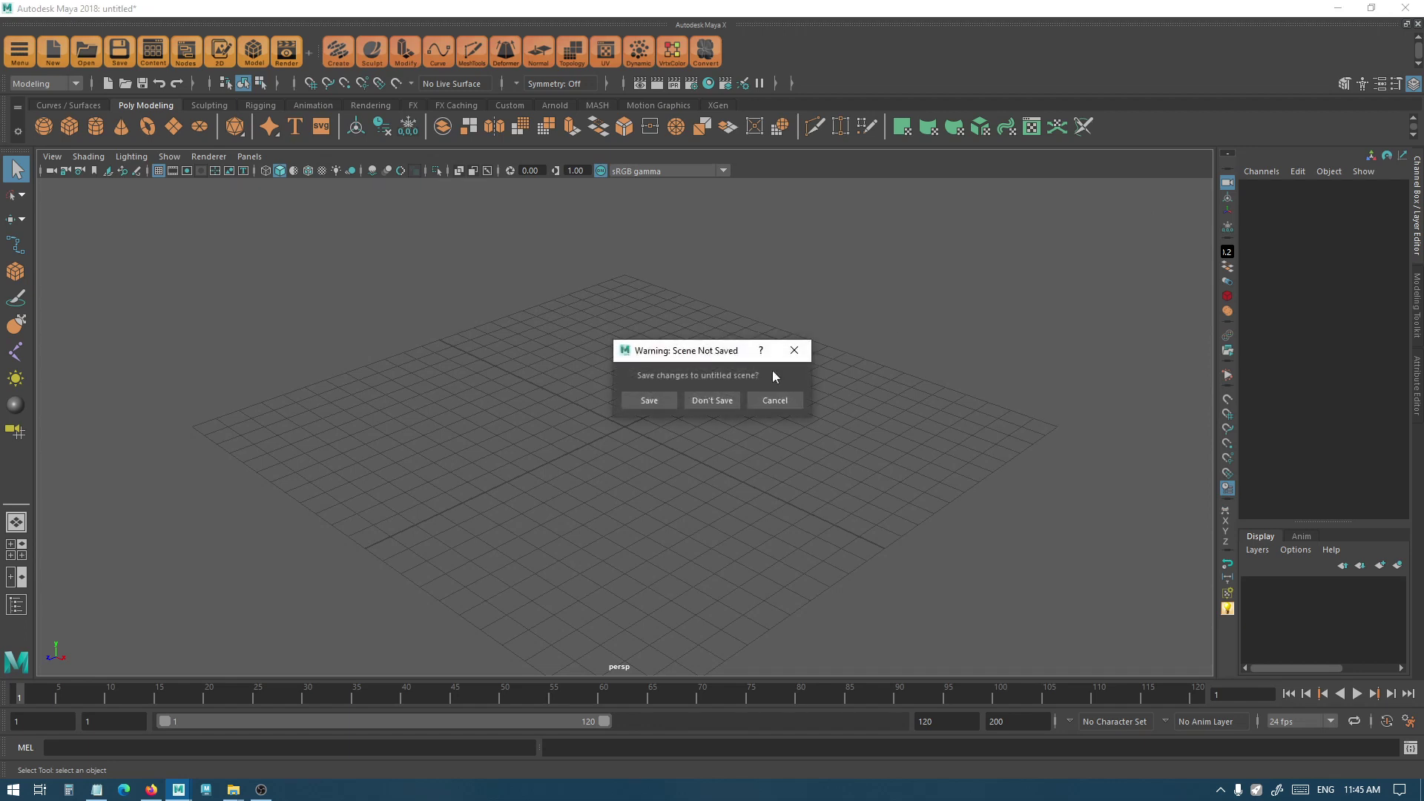
{"action": "left_click", "coordinate": [734, 403]}
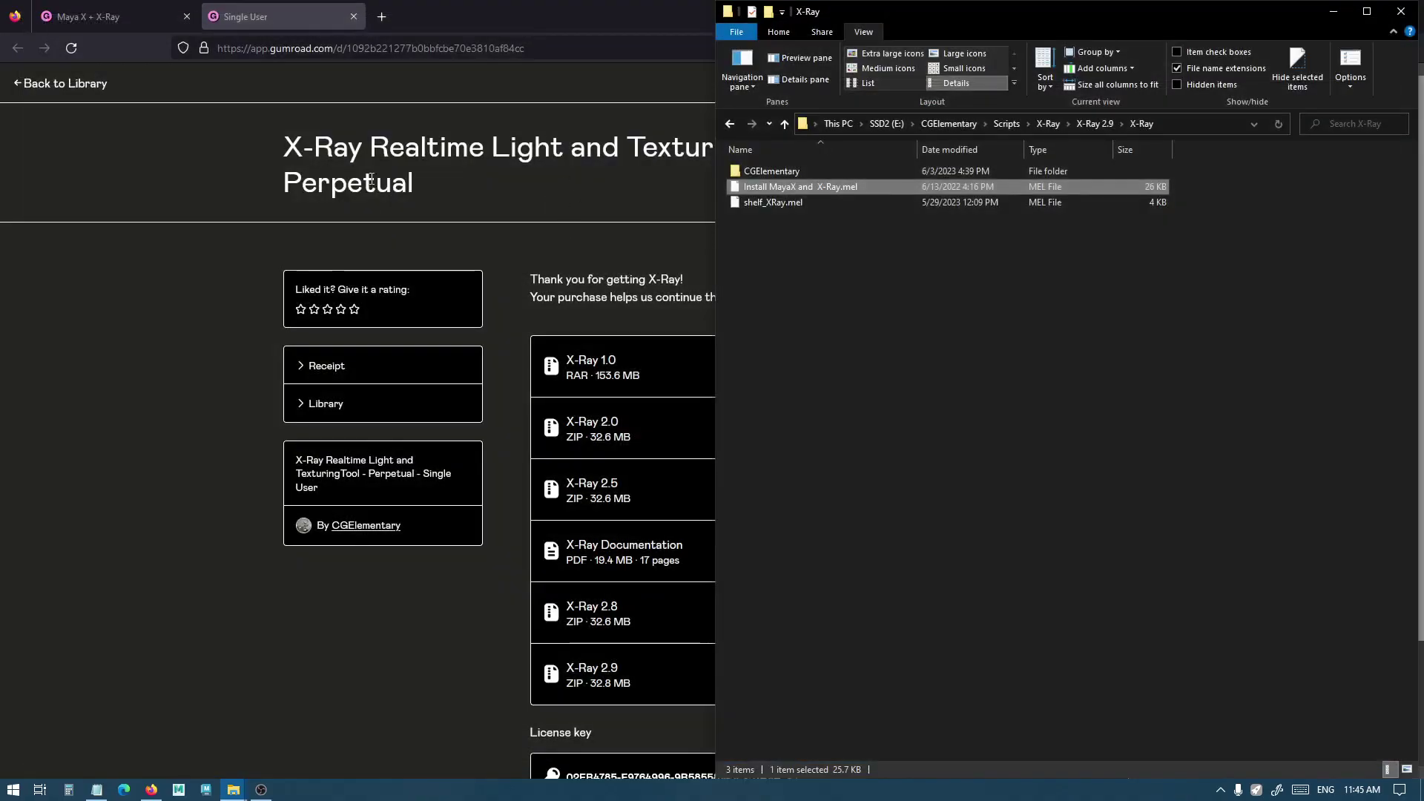
{"action": "mouse_move", "coordinate": [245, 793]}
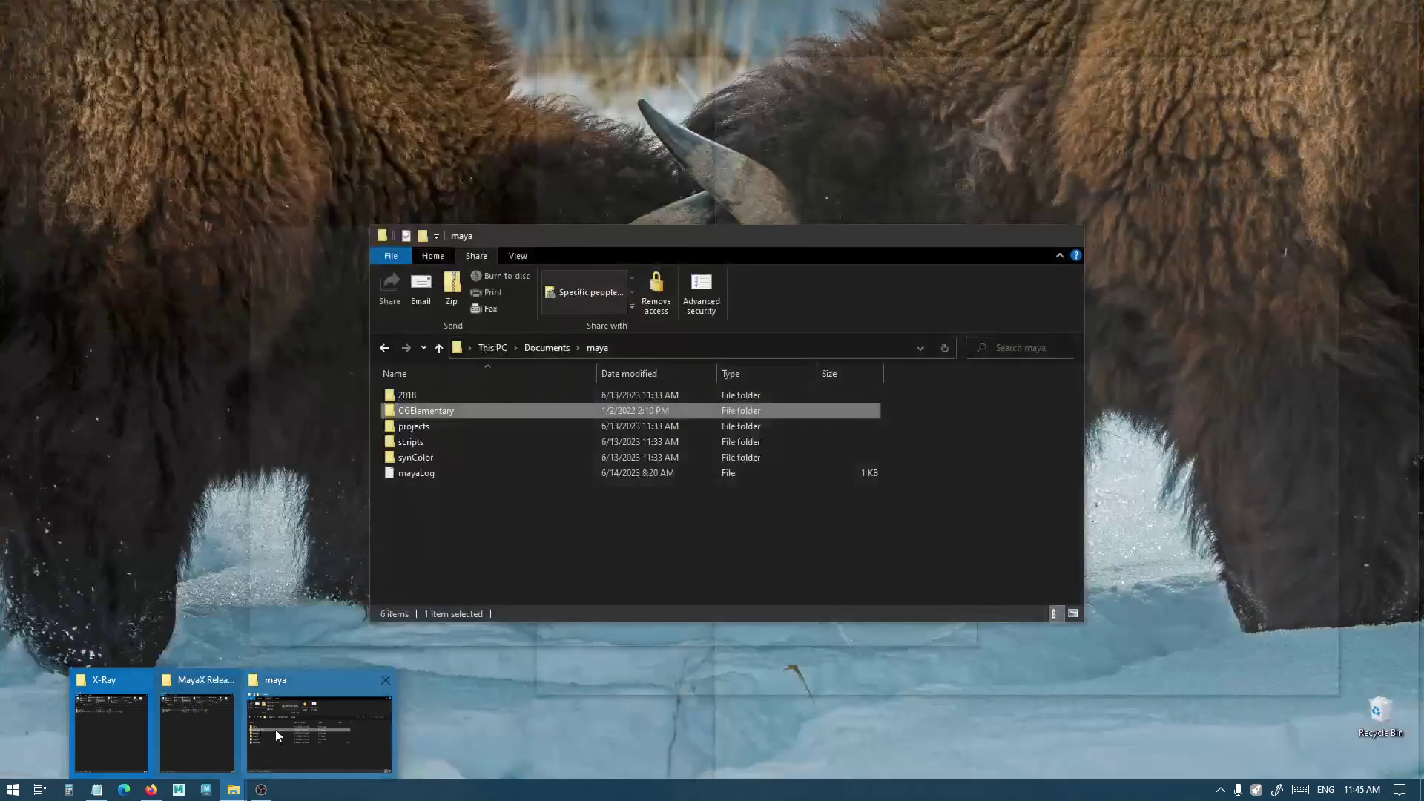
{"action": "left_click", "coordinate": [275, 728]}
{"action": "left_click_drag", "start_coordinate": [833, 245], "coordinate": [531, 188]}
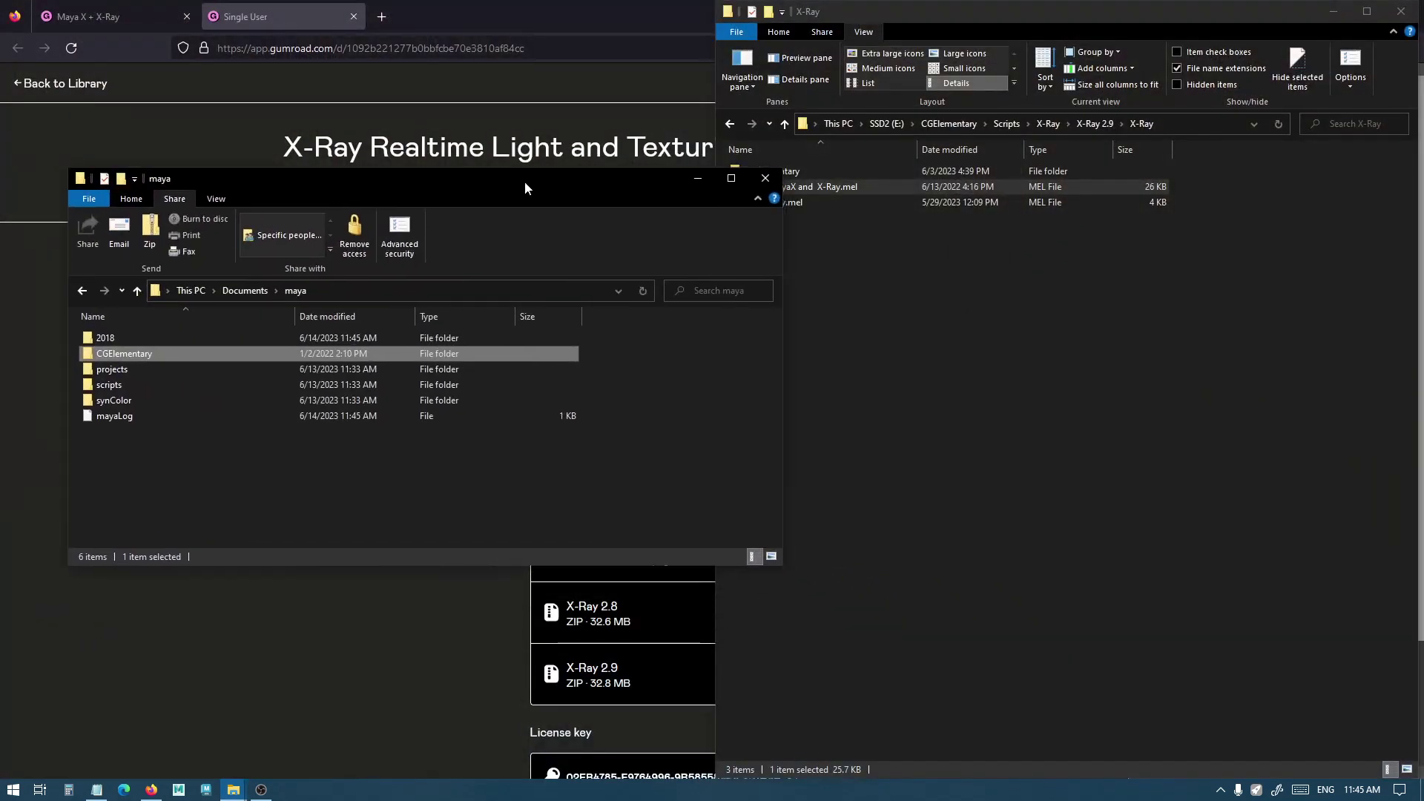
- Move the CGElementary folder from X-Ray 2.9\X-Ray into Documents\maya, replacing the files with the same names
{"action": "left_click", "coordinate": [898, 279]}
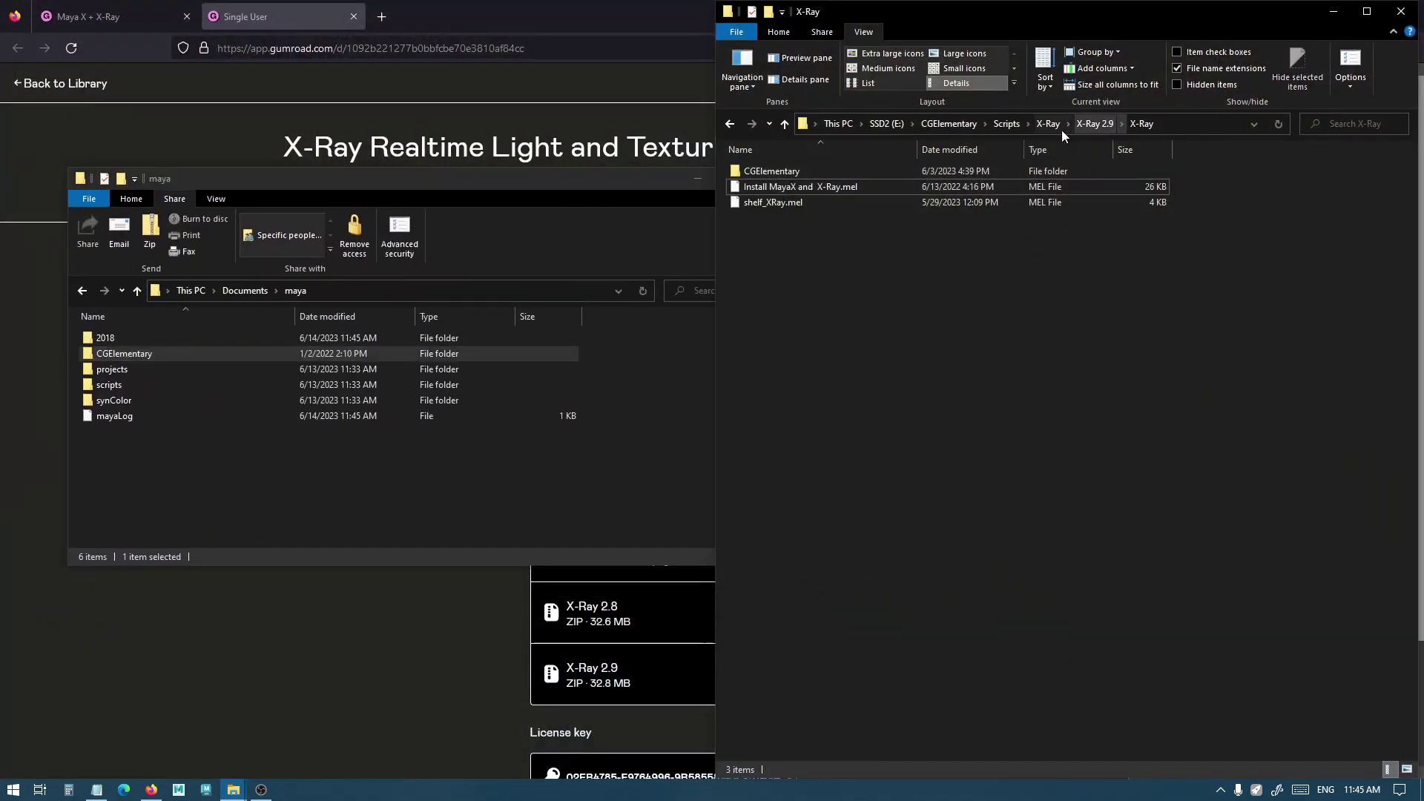
{"action": "left_click", "coordinate": [780, 172]}
{"action": "left_click_drag", "start_coordinate": [780, 172], "coordinate": [194, 480]}
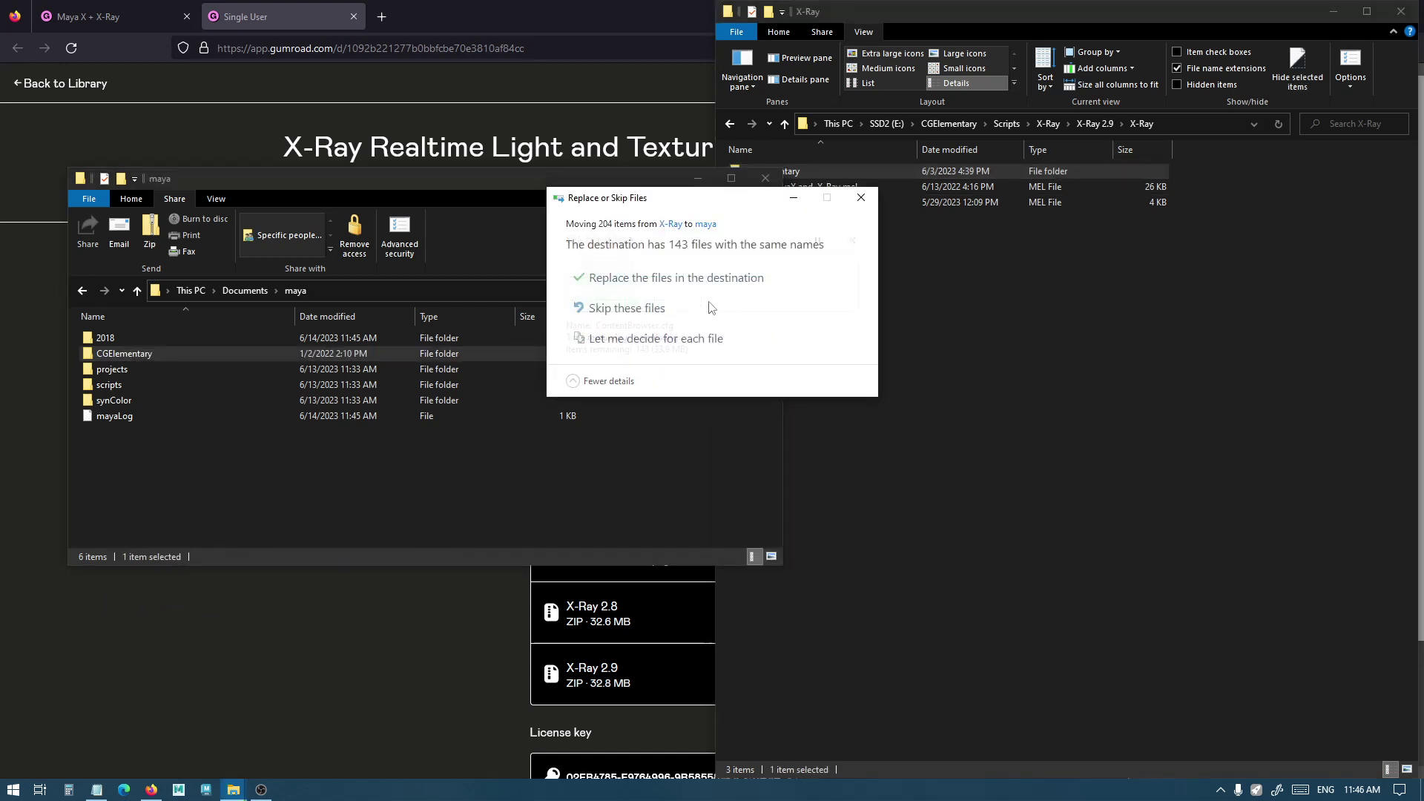
{"action": "left_click", "coordinate": [735, 274]}
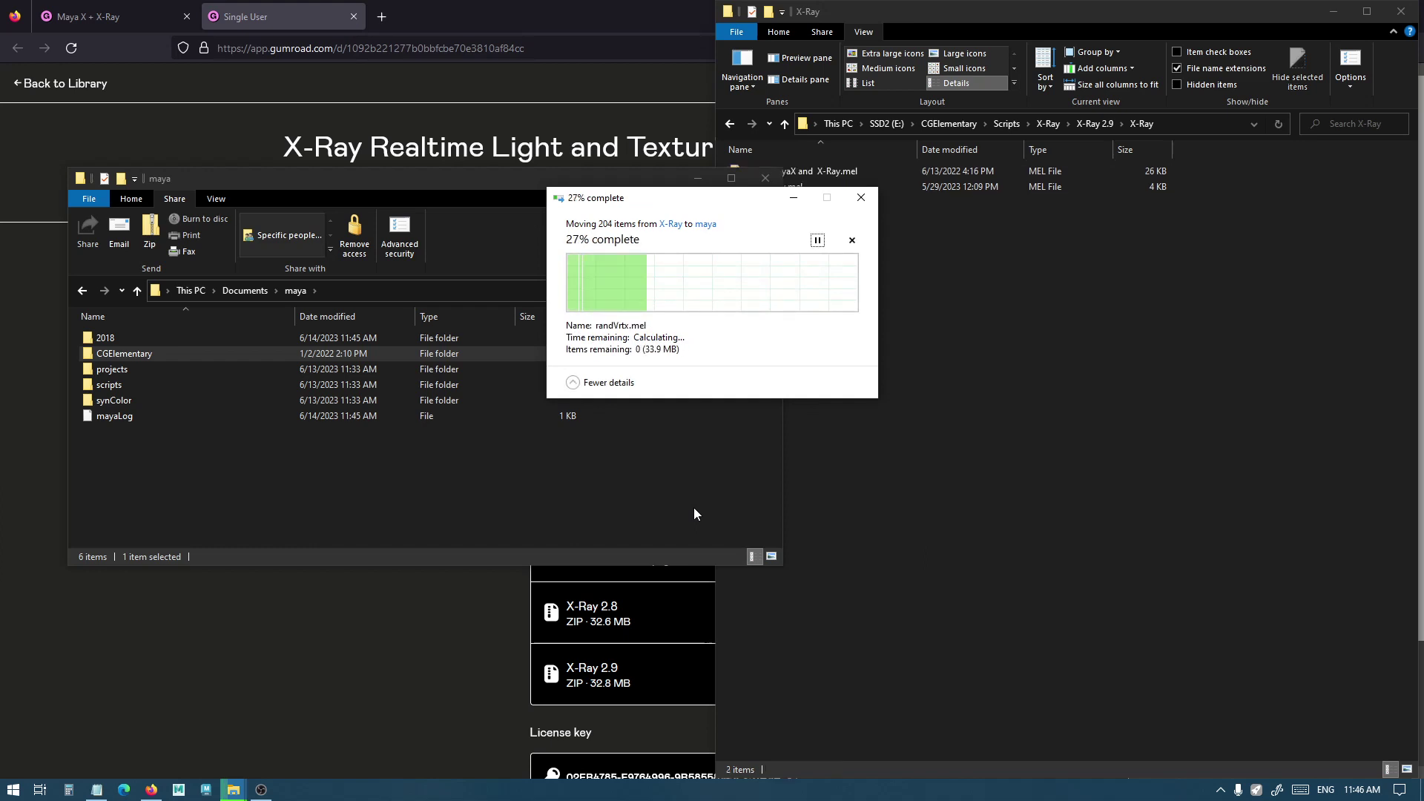
{"action": "left_click", "coordinate": [835, 174]}
{"action": "left_click", "coordinate": [807, 295]}
{"action": "left_click", "coordinate": [371, 535]}
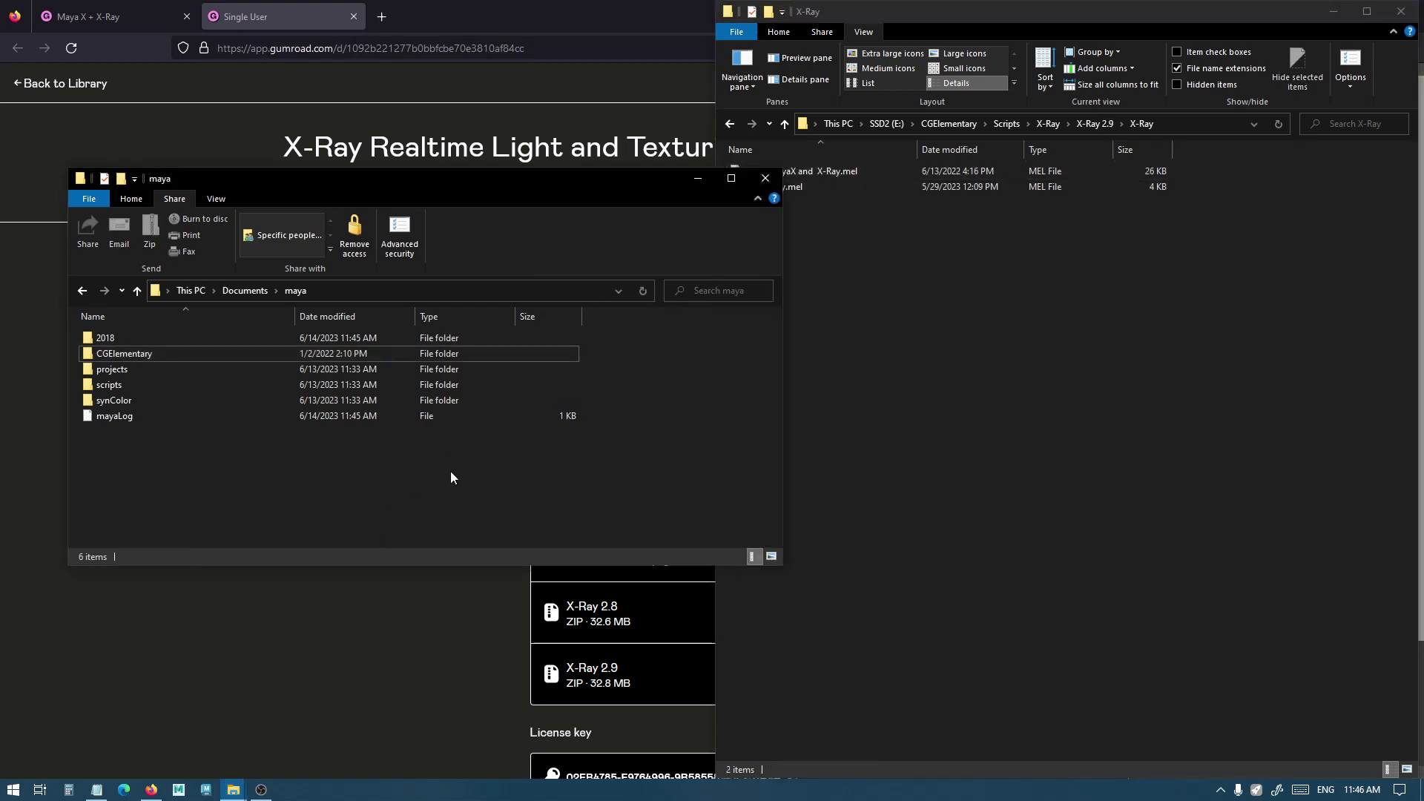
- Launch Maya 2018 and examine the options in the Build Lights window, closing it when finished
{"action": "left_click", "coordinate": [178, 789]}
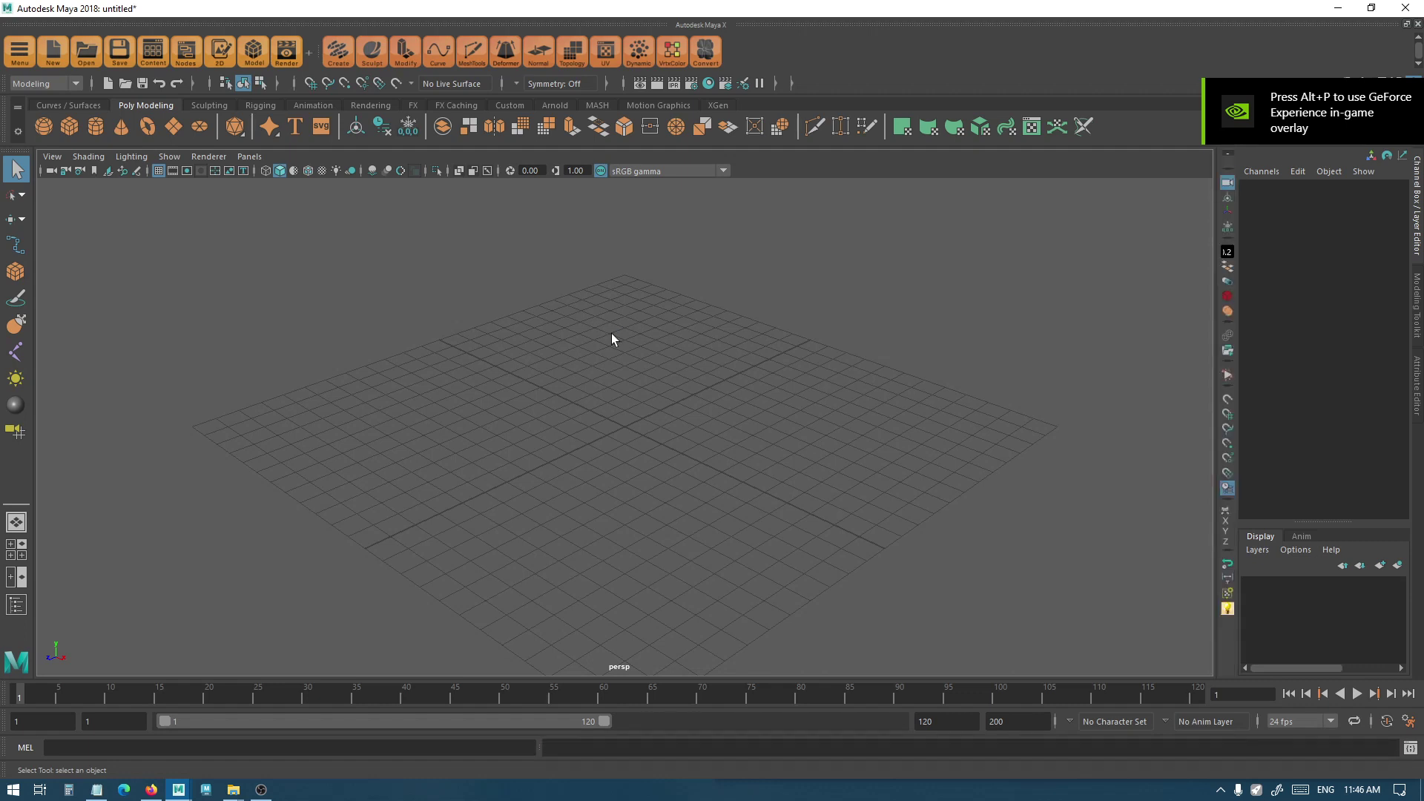
{"action": "left_click", "coordinate": [1227, 608]}
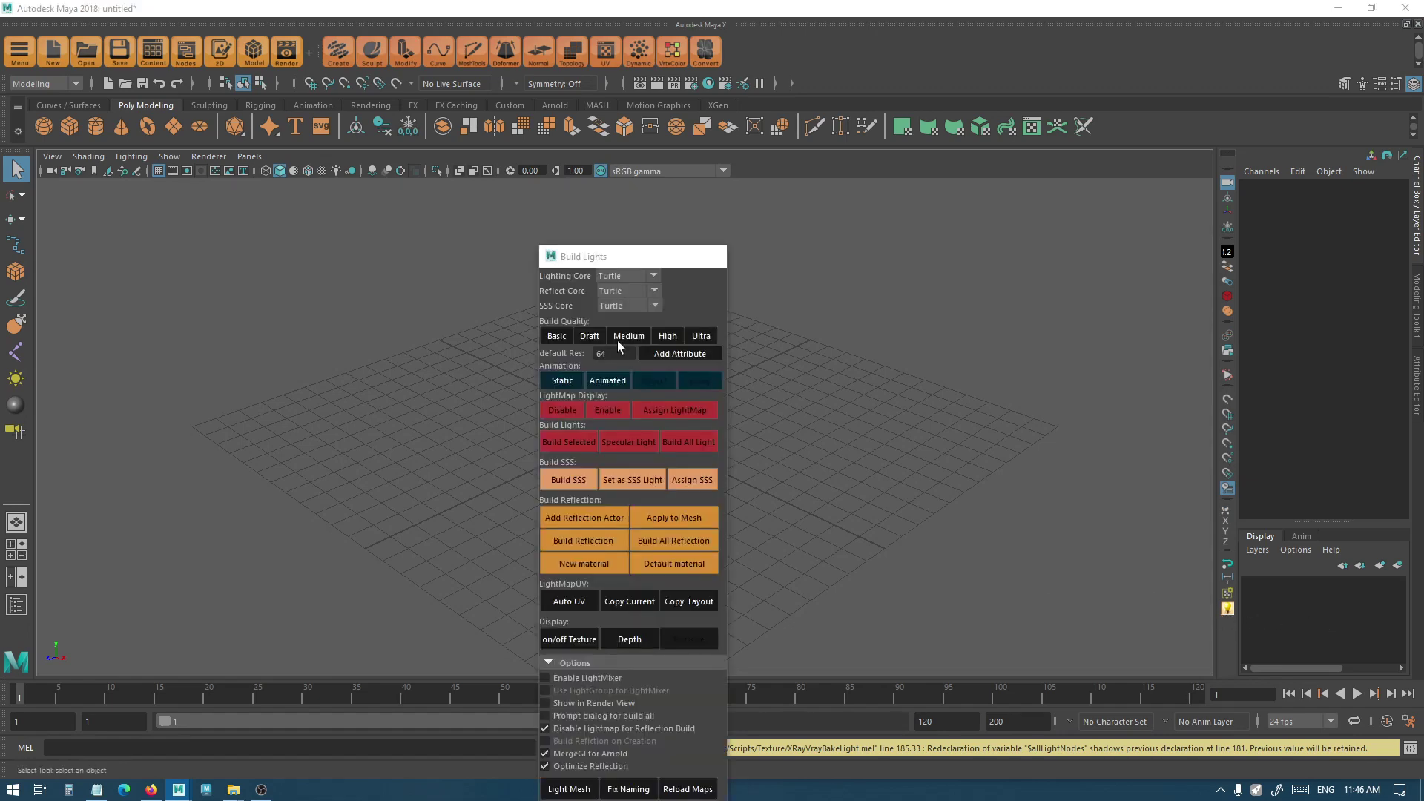
{"action": "left_click_drag", "start_coordinate": [600, 256], "coordinate": [818, 65]}
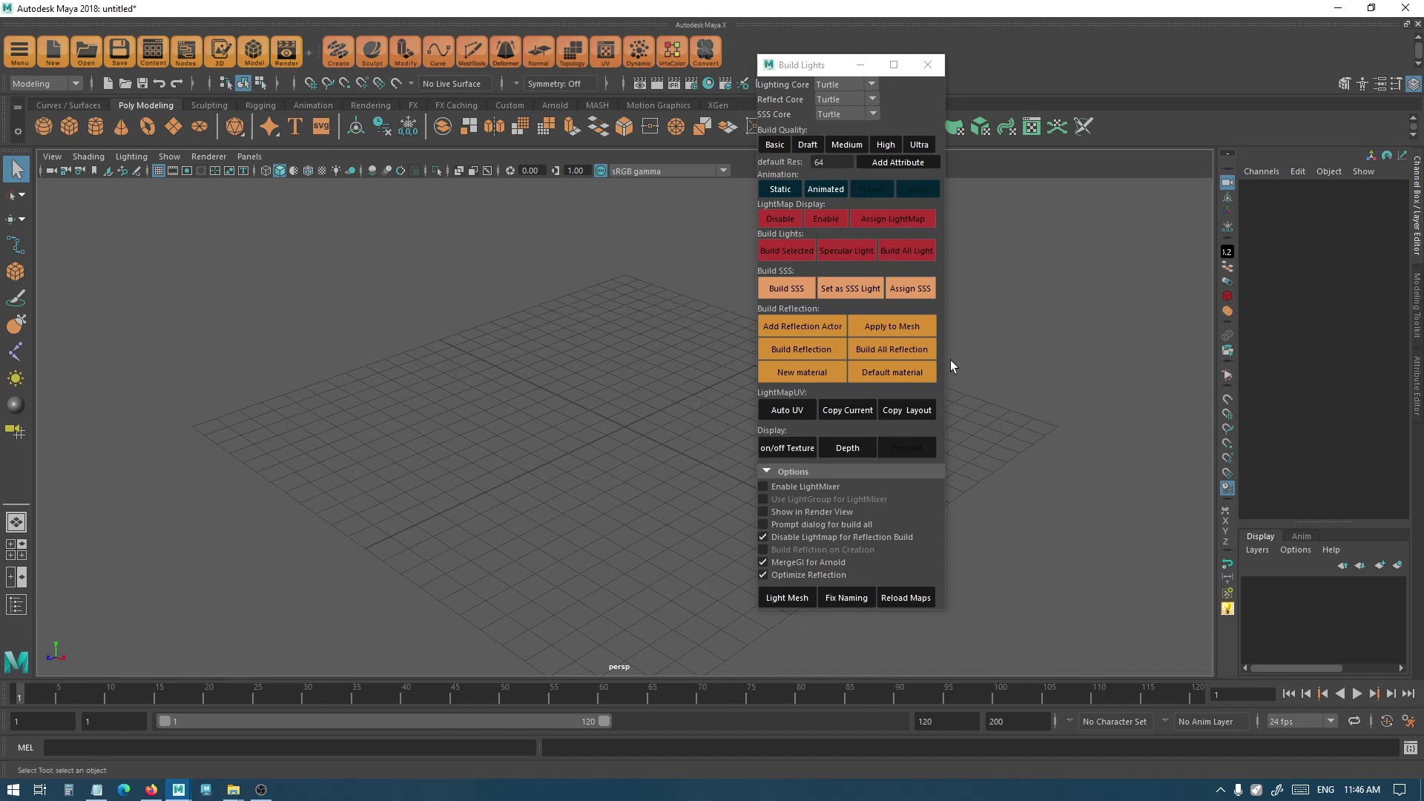
{"action": "left_click", "coordinate": [927, 65]}
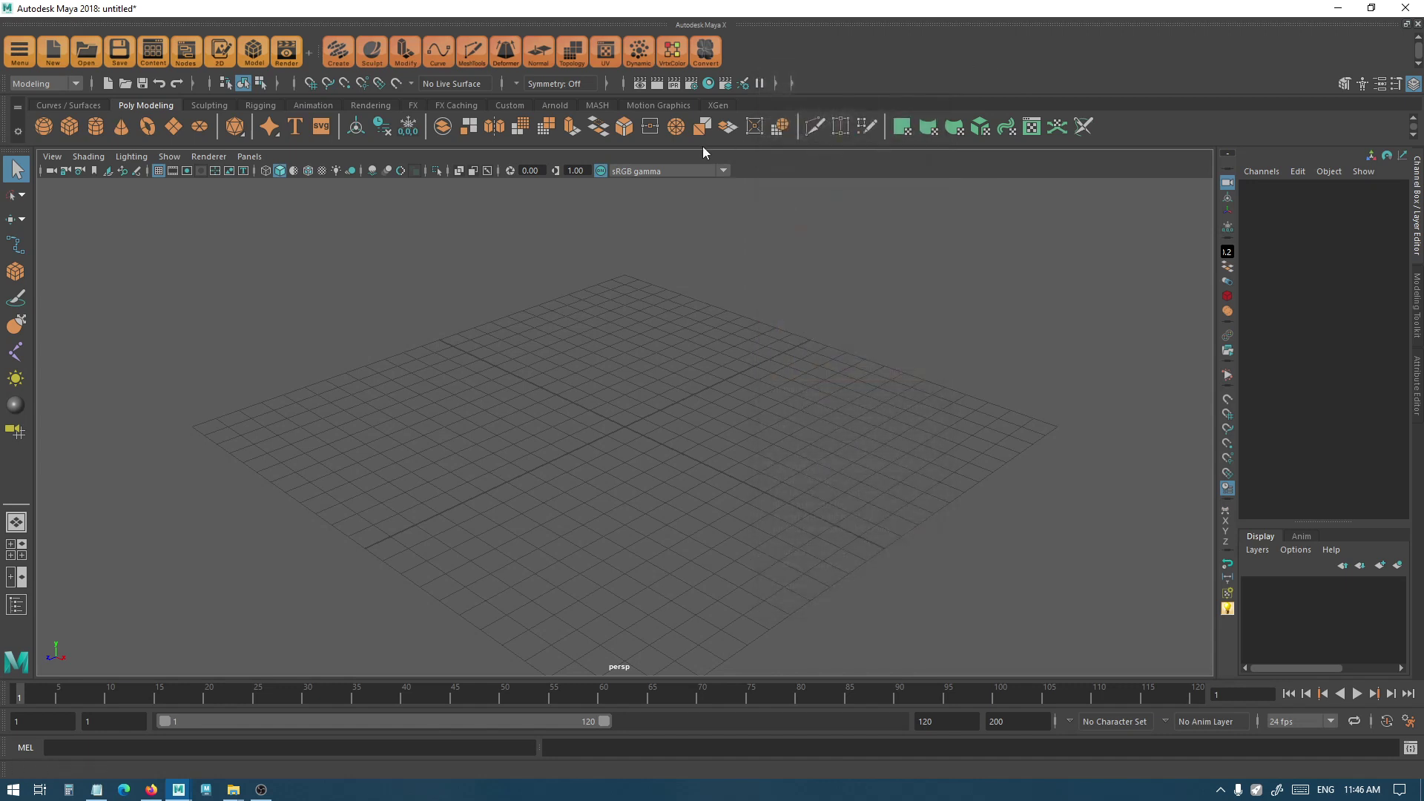
- Show the main menu bar again and briefly reopen the Build Lights window
{"action": "left_click", "coordinate": [19, 52]}
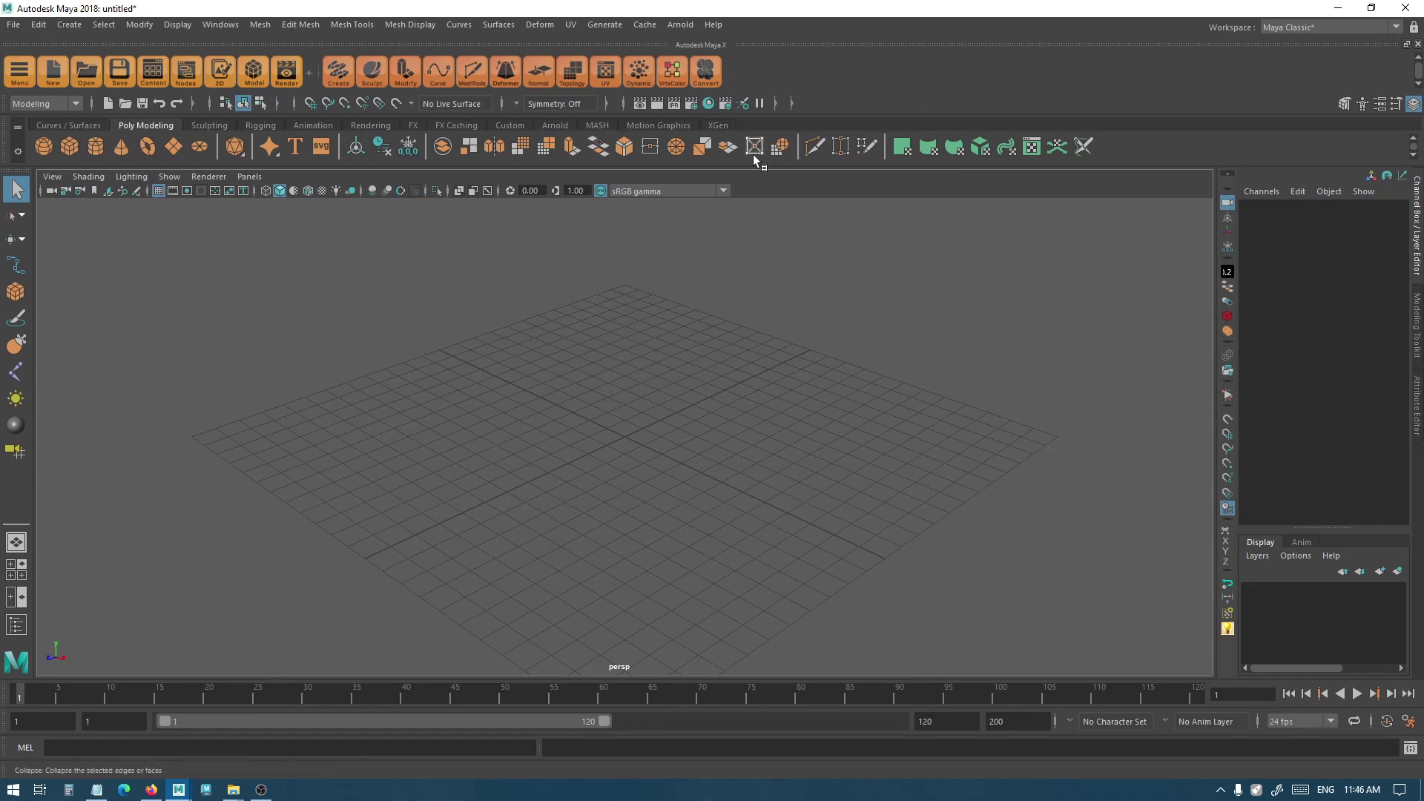
{"action": "left_click", "coordinate": [1228, 628]}
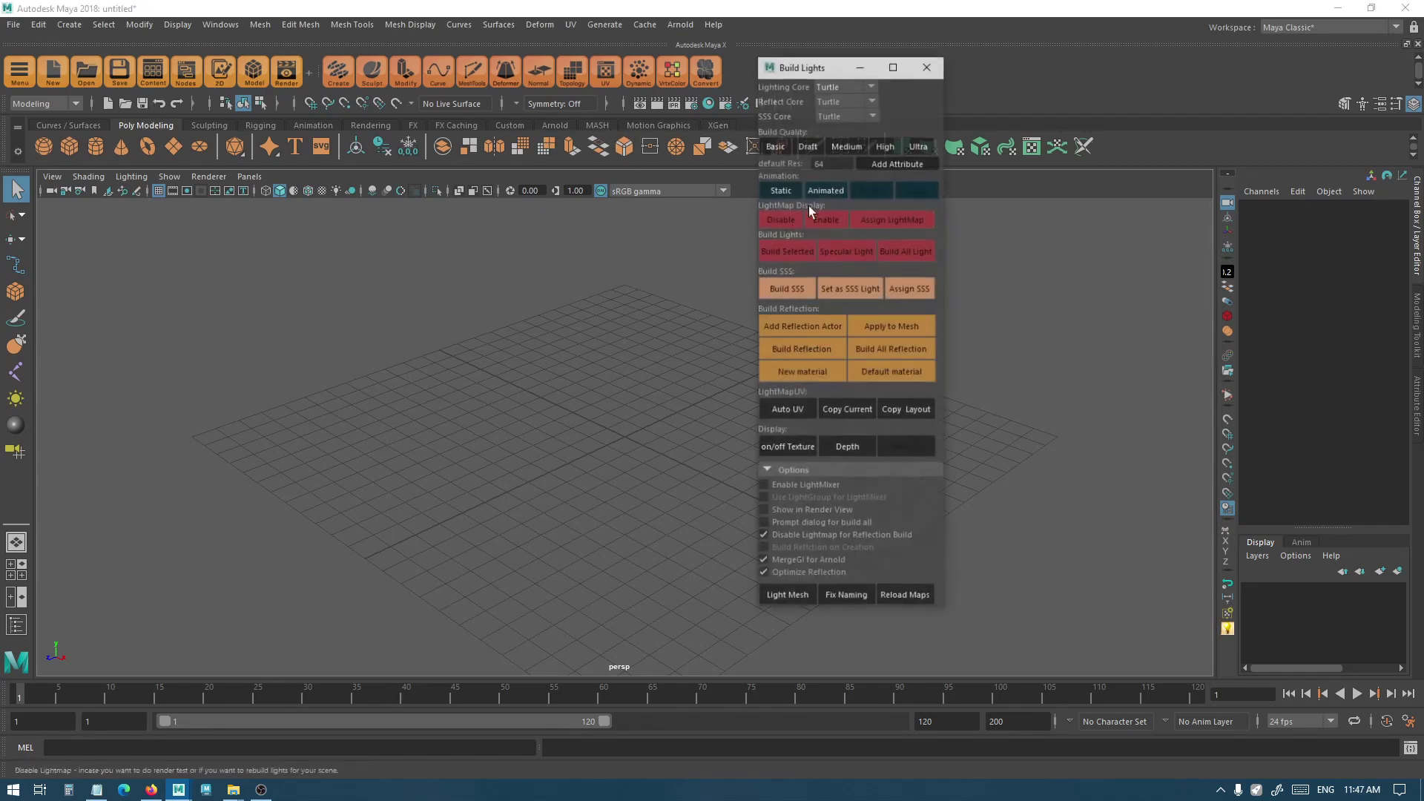
{"action": "left_click", "coordinate": [928, 64]}
- Start loading a shelf in Maya and copy the path of the X-Ray folder inside X-Ray 2.9
{"action": "left_click", "coordinate": [17, 151]}
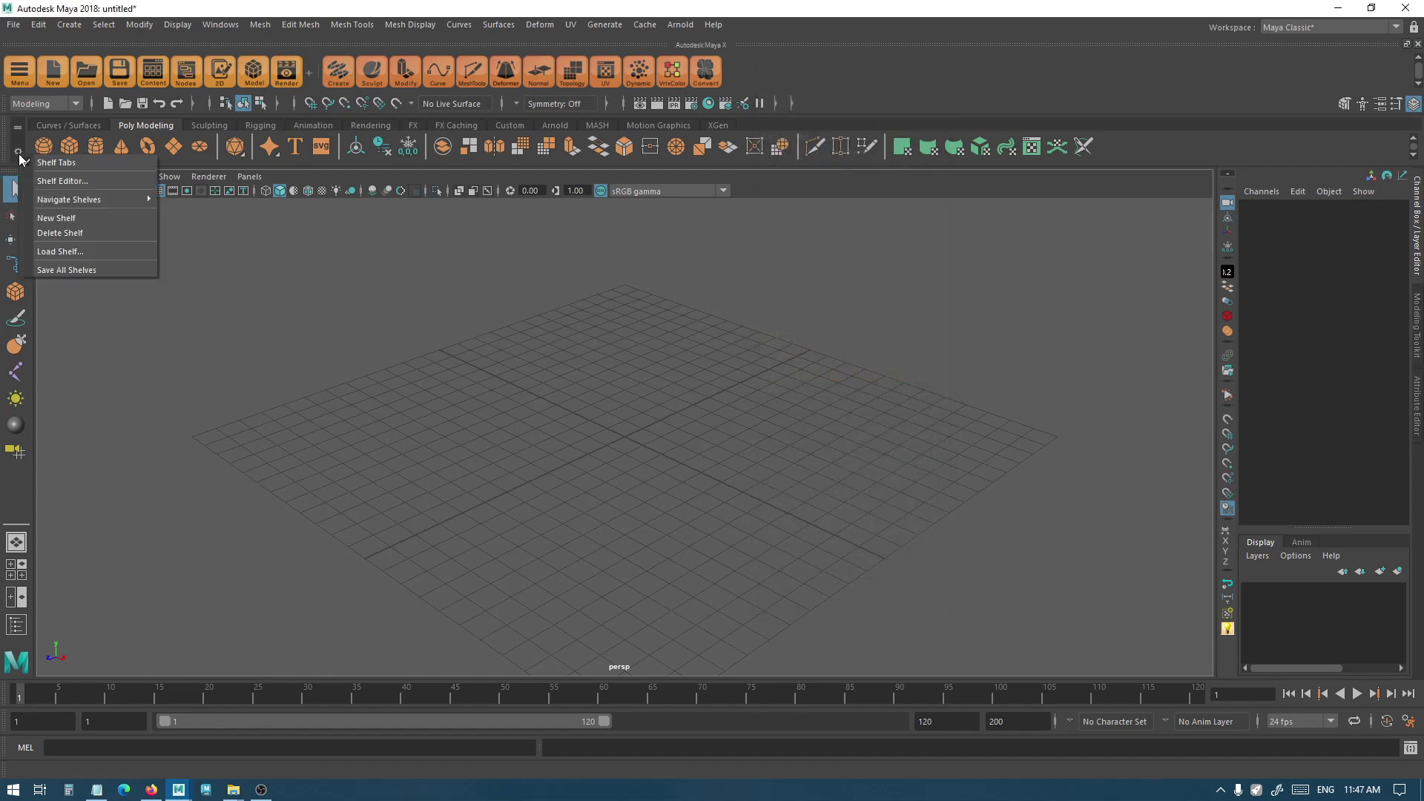
{"action": "left_click", "coordinate": [83, 247]}
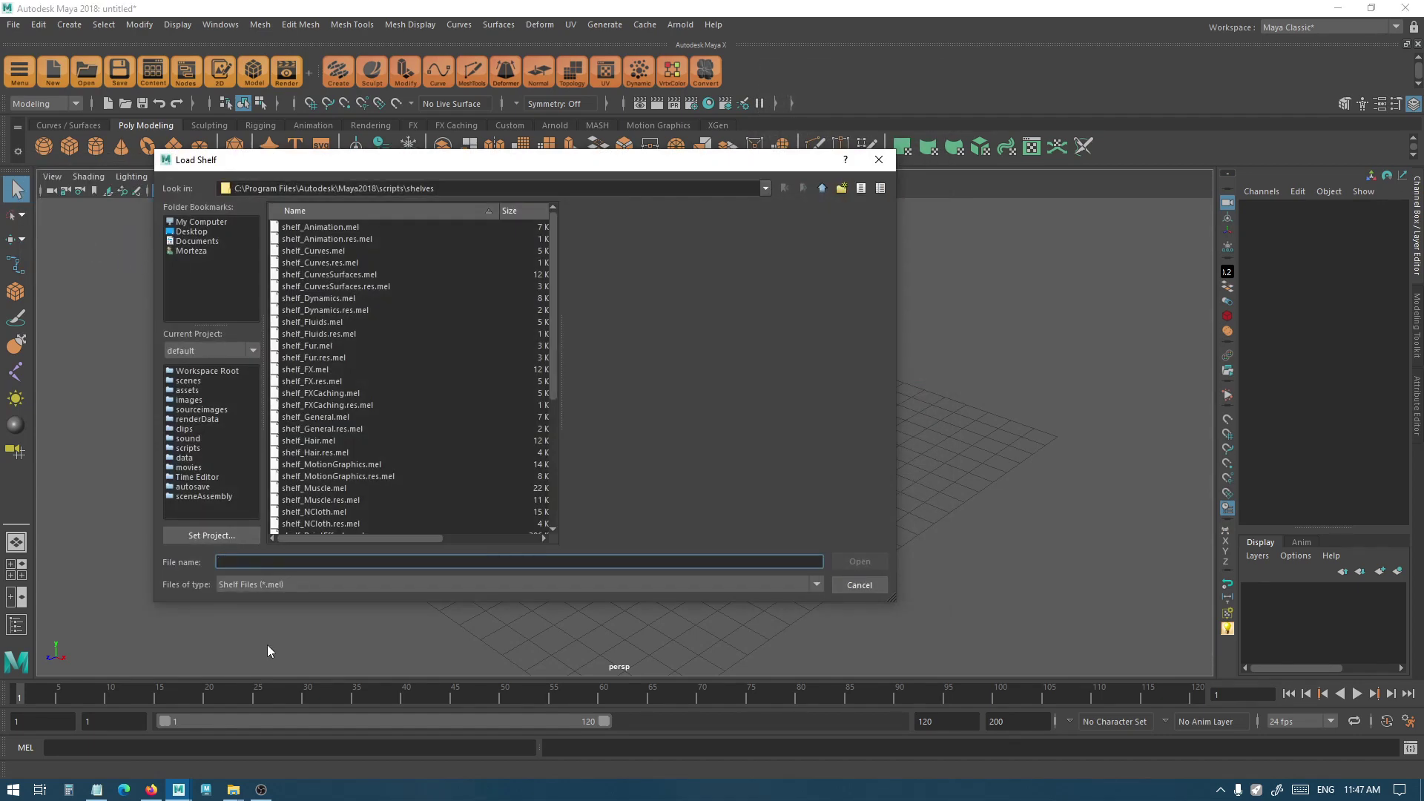
{"action": "mouse_move", "coordinate": [234, 790]}
{"action": "left_click", "coordinate": [297, 750]}
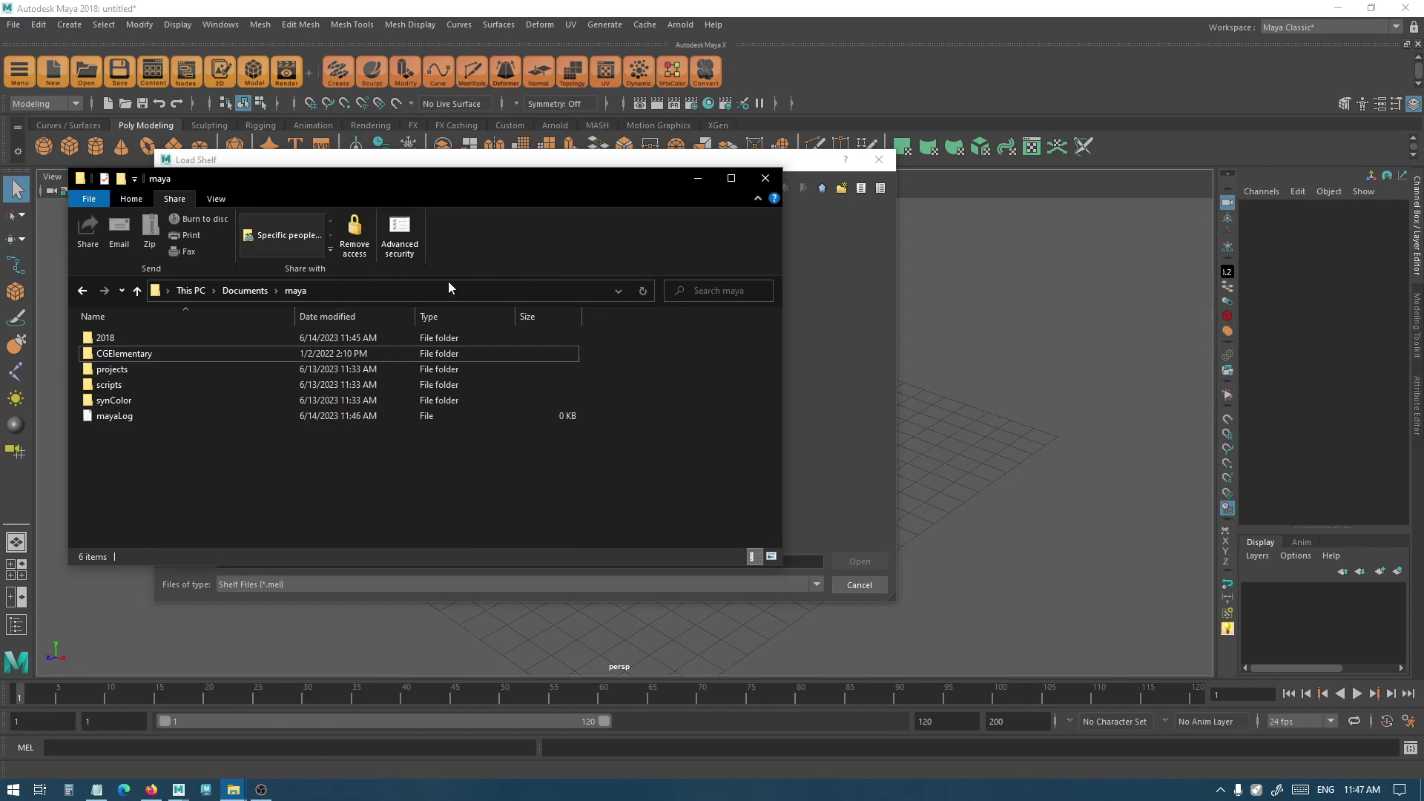
{"action": "mouse_move", "coordinate": [233, 789]}
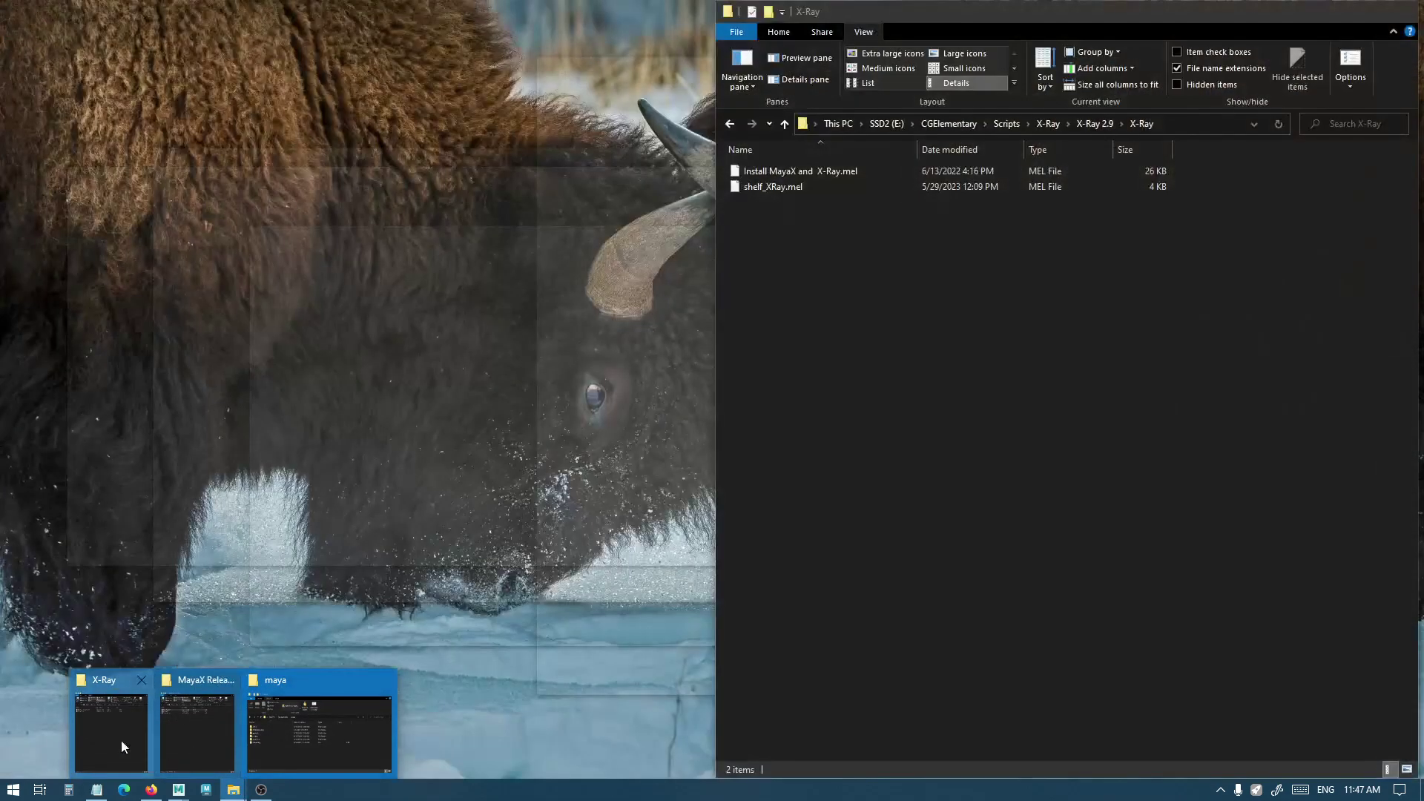
{"action": "left_click", "coordinate": [122, 740]}
{"action": "left_click", "coordinate": [1191, 130]}
{"action": "key", "text": "ctrl+c"}
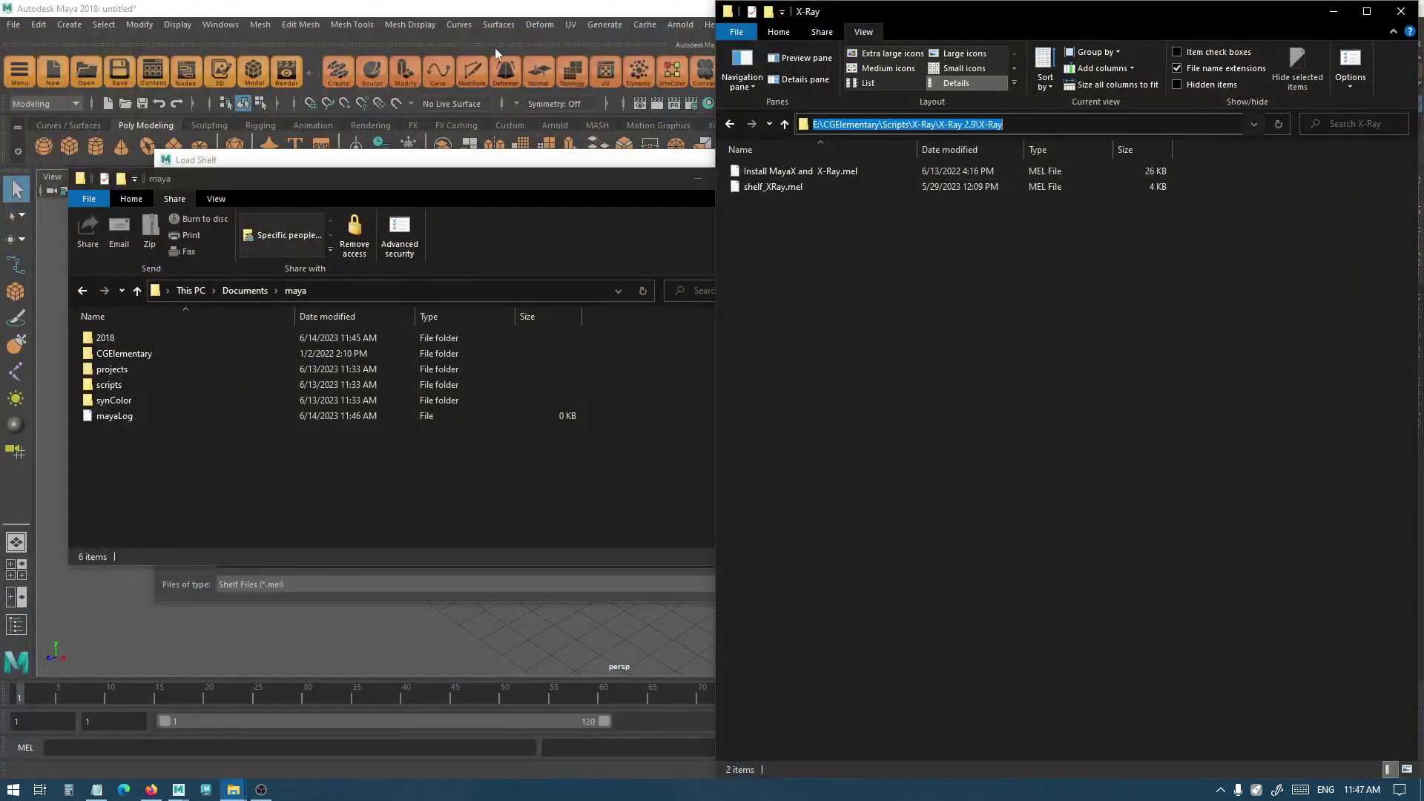
- Load shelf_XRay.mel from E:\CGElementary\Scripts\X-Ray\X-Ray 2.9\X-Ray as a new Maya shelf
{"action": "left_click", "coordinate": [521, 165]}
{"action": "left_click", "coordinate": [534, 187]}
{"action": "key", "text": "ctrl+a"}
{"action": "key", "text": "ctrl+v"}
{"action": "key", "text": "Return"}
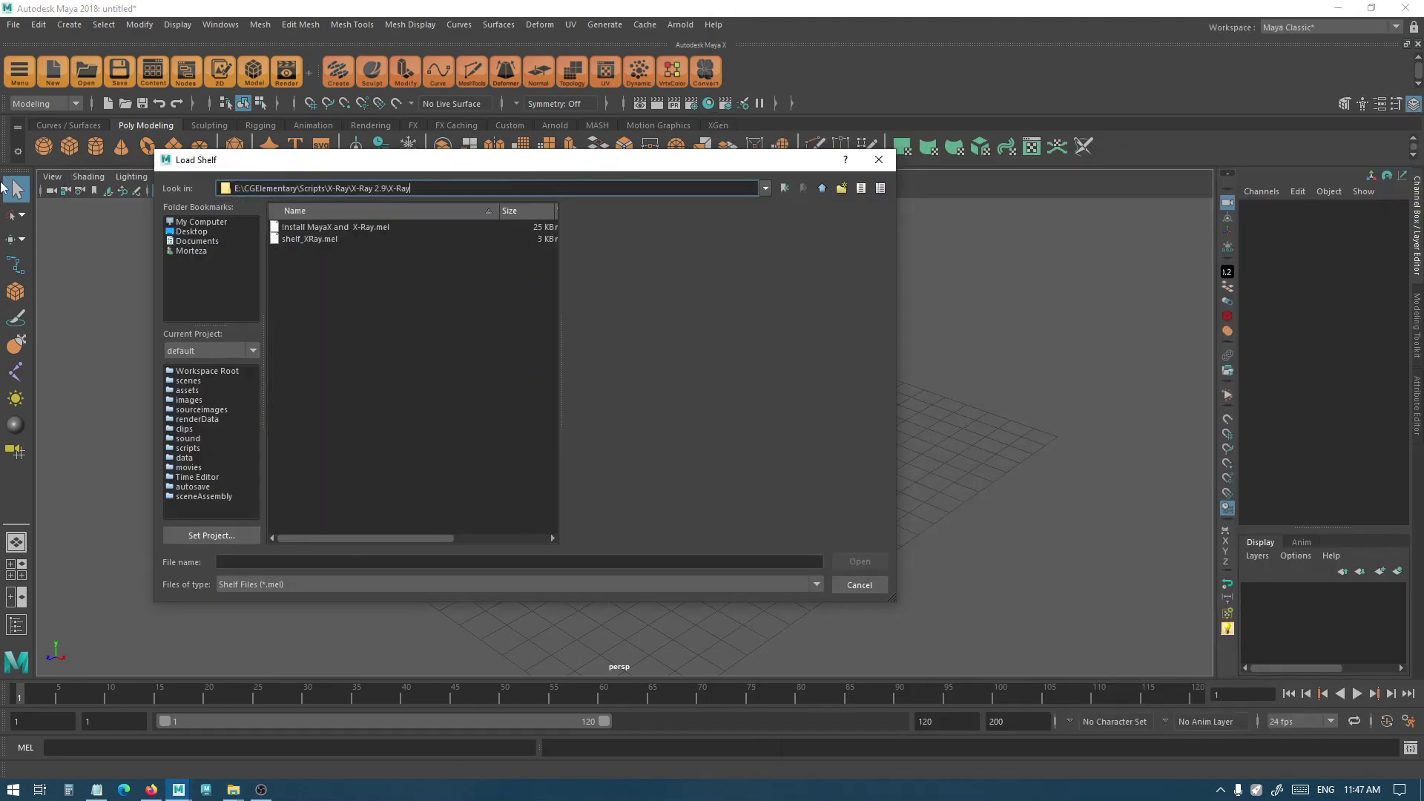
{"action": "left_click", "coordinate": [315, 241]}
{"action": "double_click", "coordinate": [322, 240]}
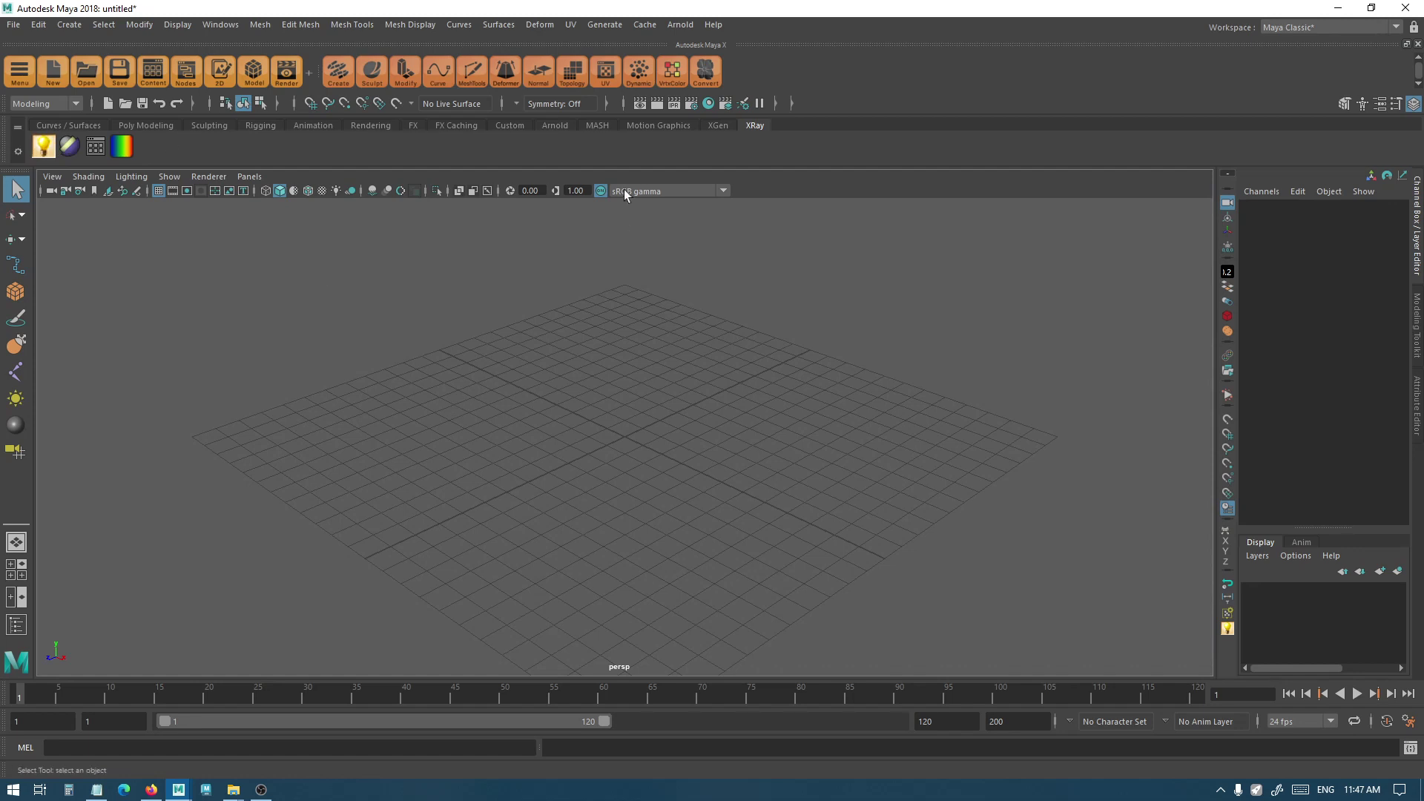
- Delete the XRay shelf and load it again from shelf_XRay.mel
{"action": "left_click", "coordinate": [18, 151]}
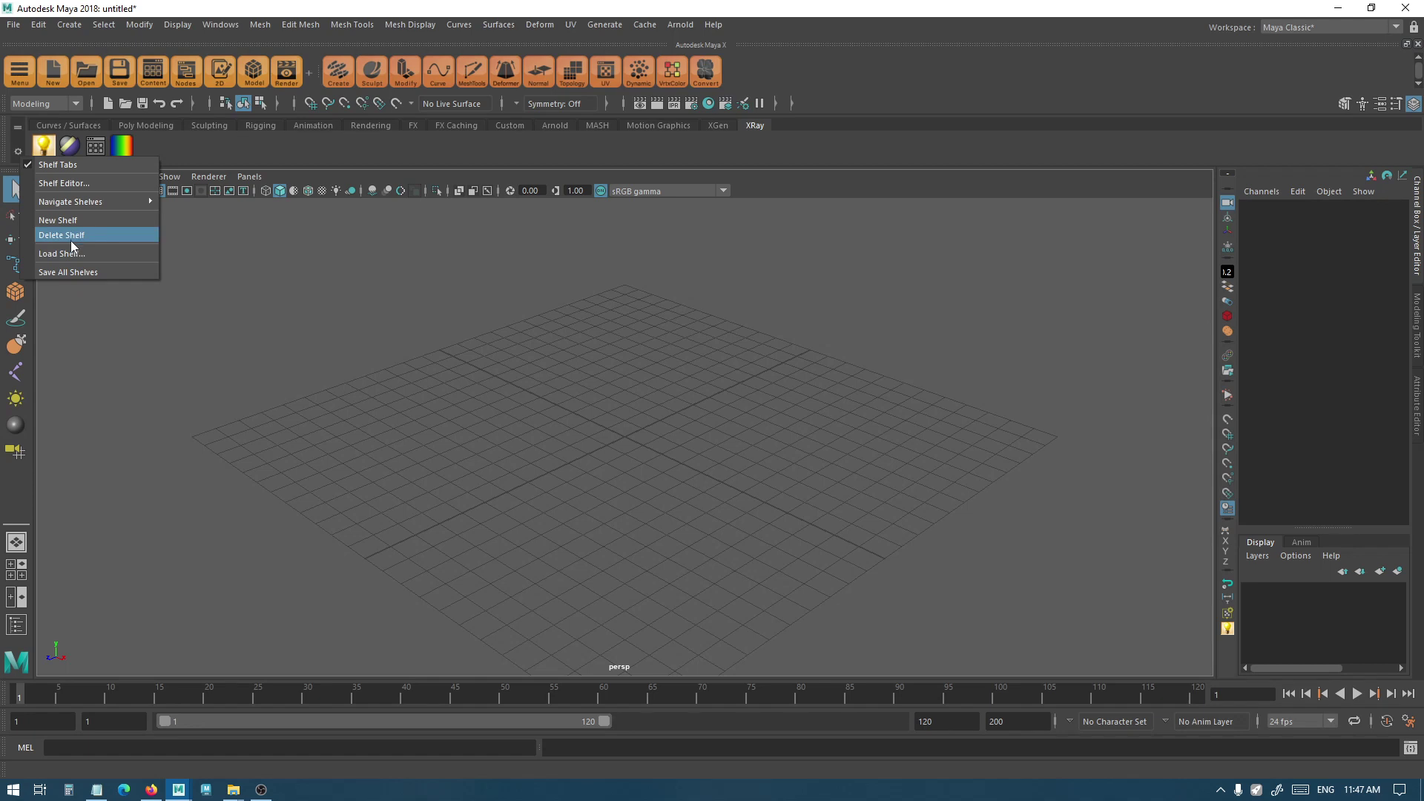
{"action": "left_click", "coordinate": [72, 235]}
{"action": "left_click", "coordinate": [693, 400]}
{"action": "left_click", "coordinate": [18, 152]}
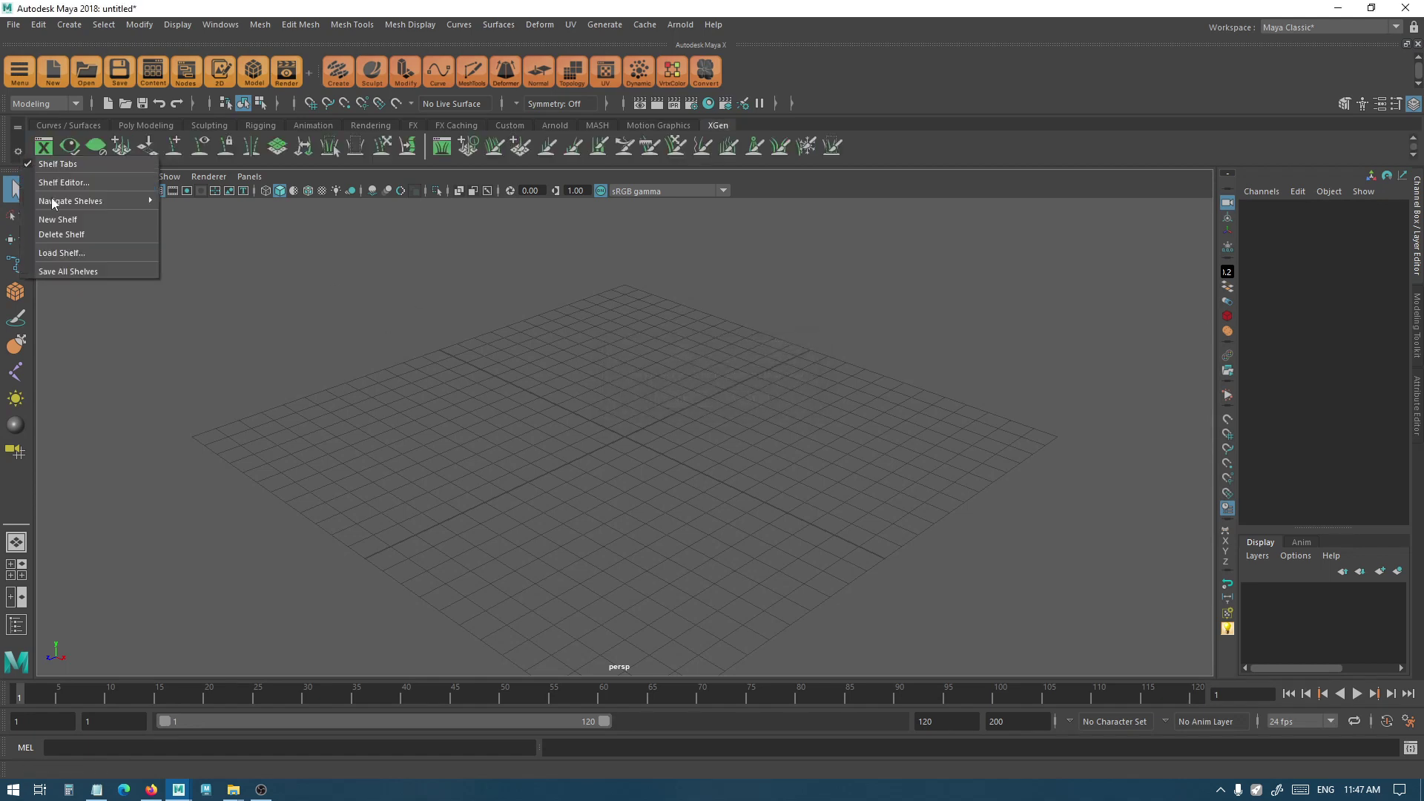
{"action": "left_click", "coordinate": [62, 253]}
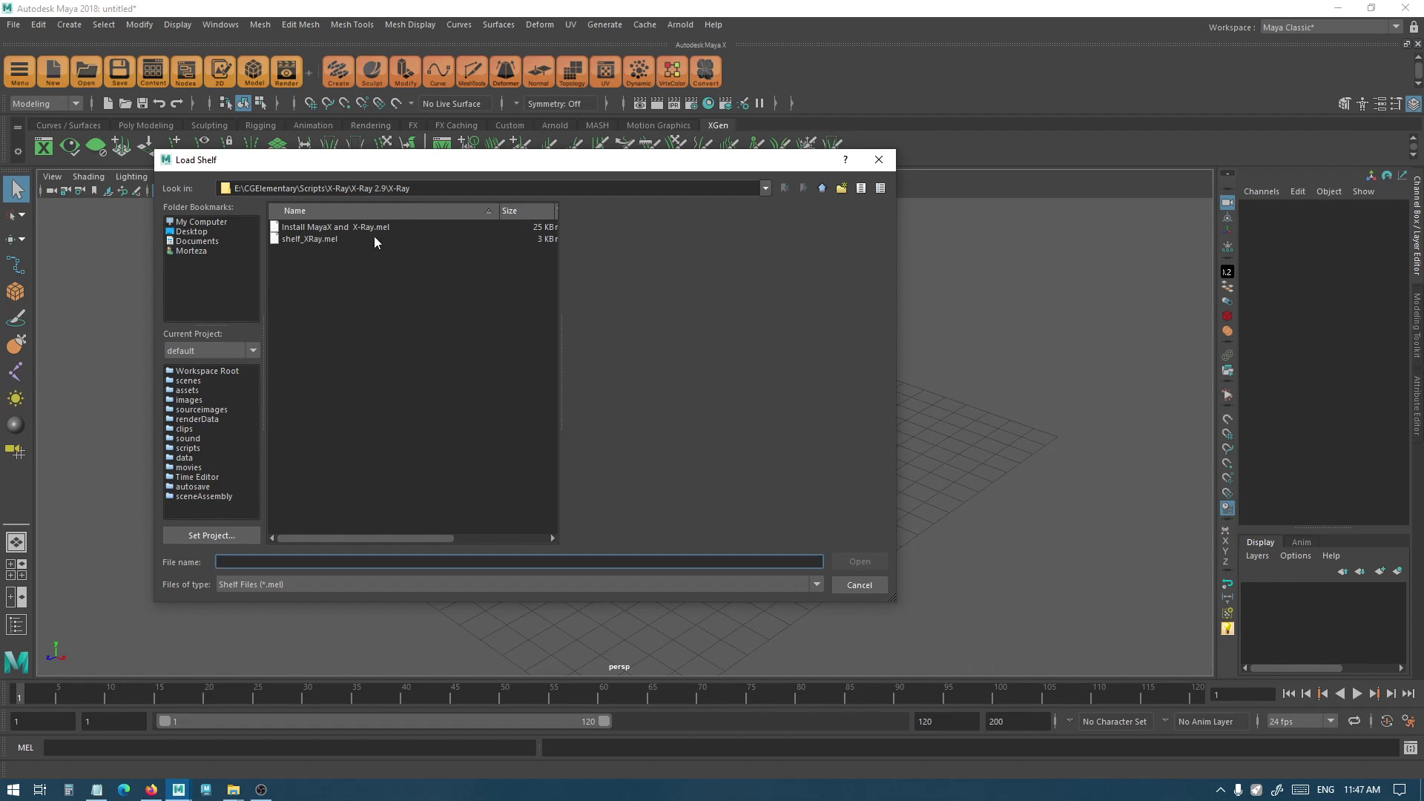
{"action": "left_click", "coordinate": [338, 243]}
{"action": "double_click", "coordinate": [322, 238]}
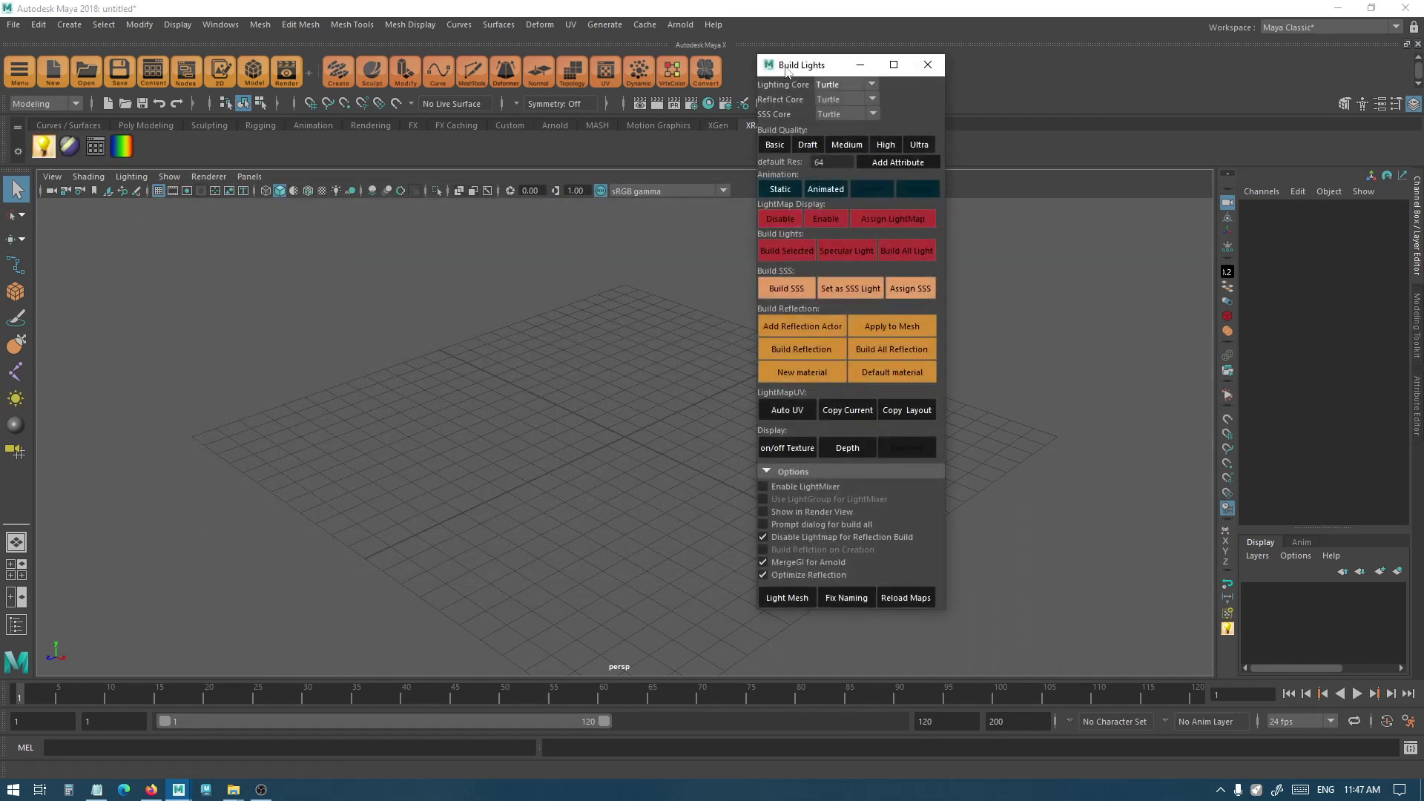
- Examine the Lighting Core and Reflect Core renderer choices in the Build Lights window, keeping Turtle, and close the window
{"action": "left_click_drag", "start_coordinate": [799, 54], "coordinate": [984, 116]}
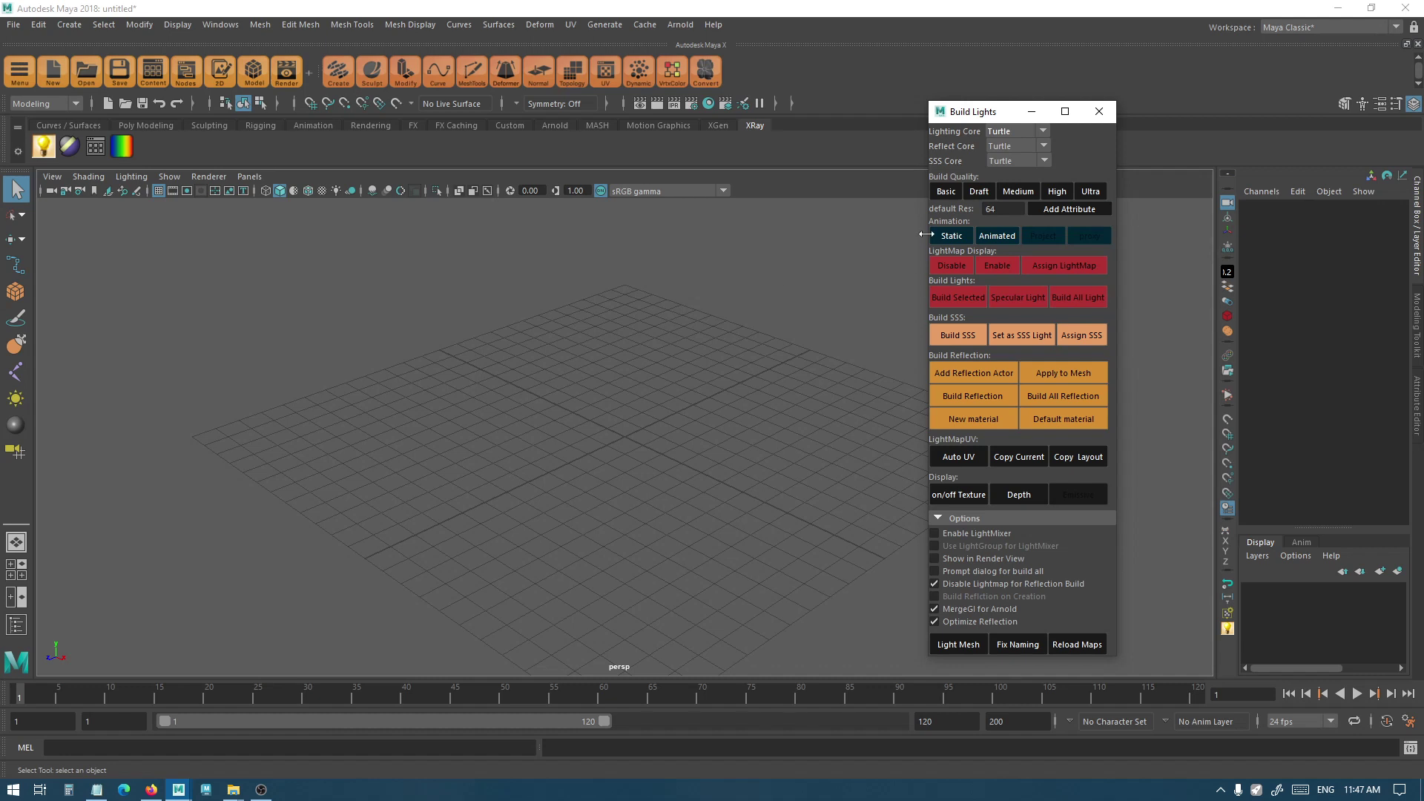
{"action": "left_click_drag", "start_coordinate": [1007, 117], "coordinate": [987, 130]}
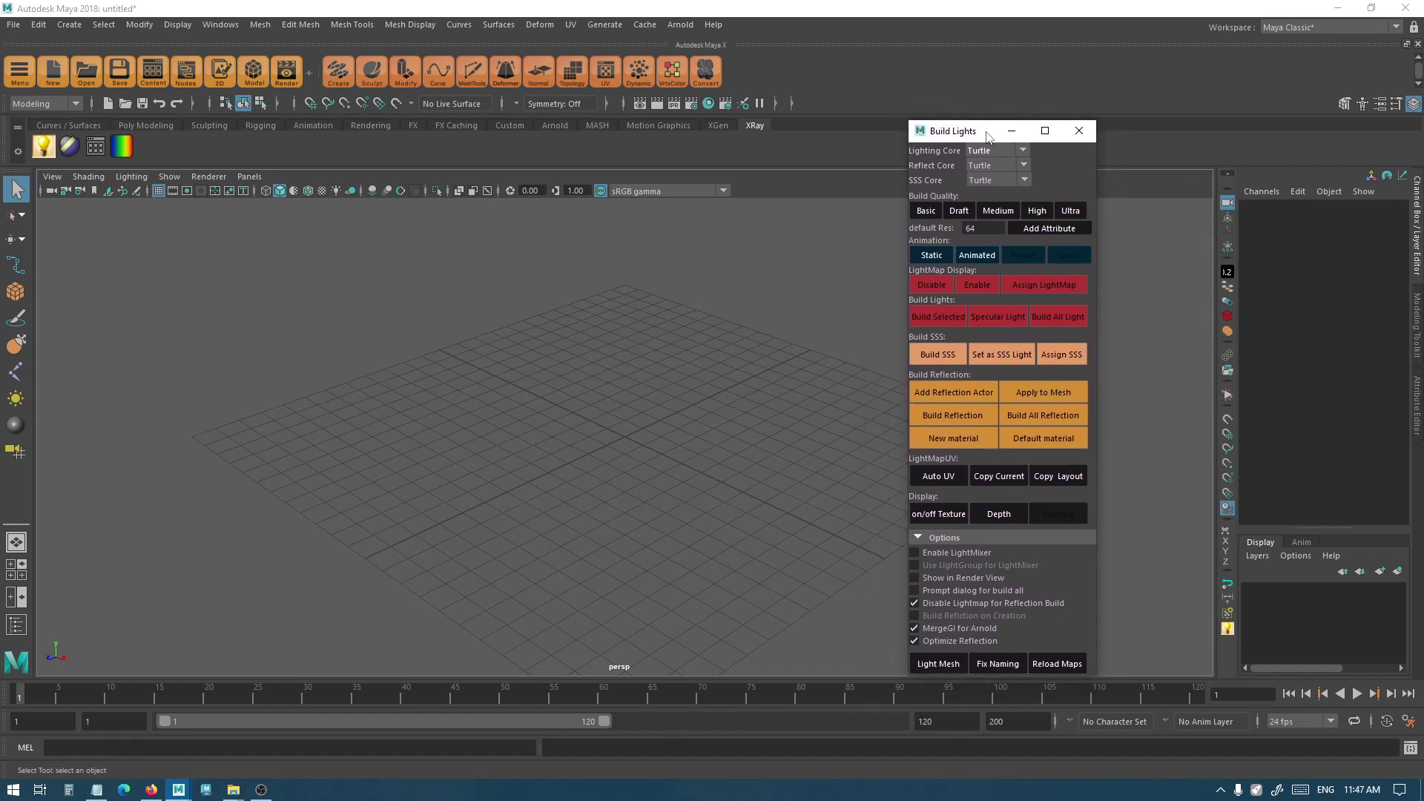
{"action": "left_click", "coordinate": [975, 151]}
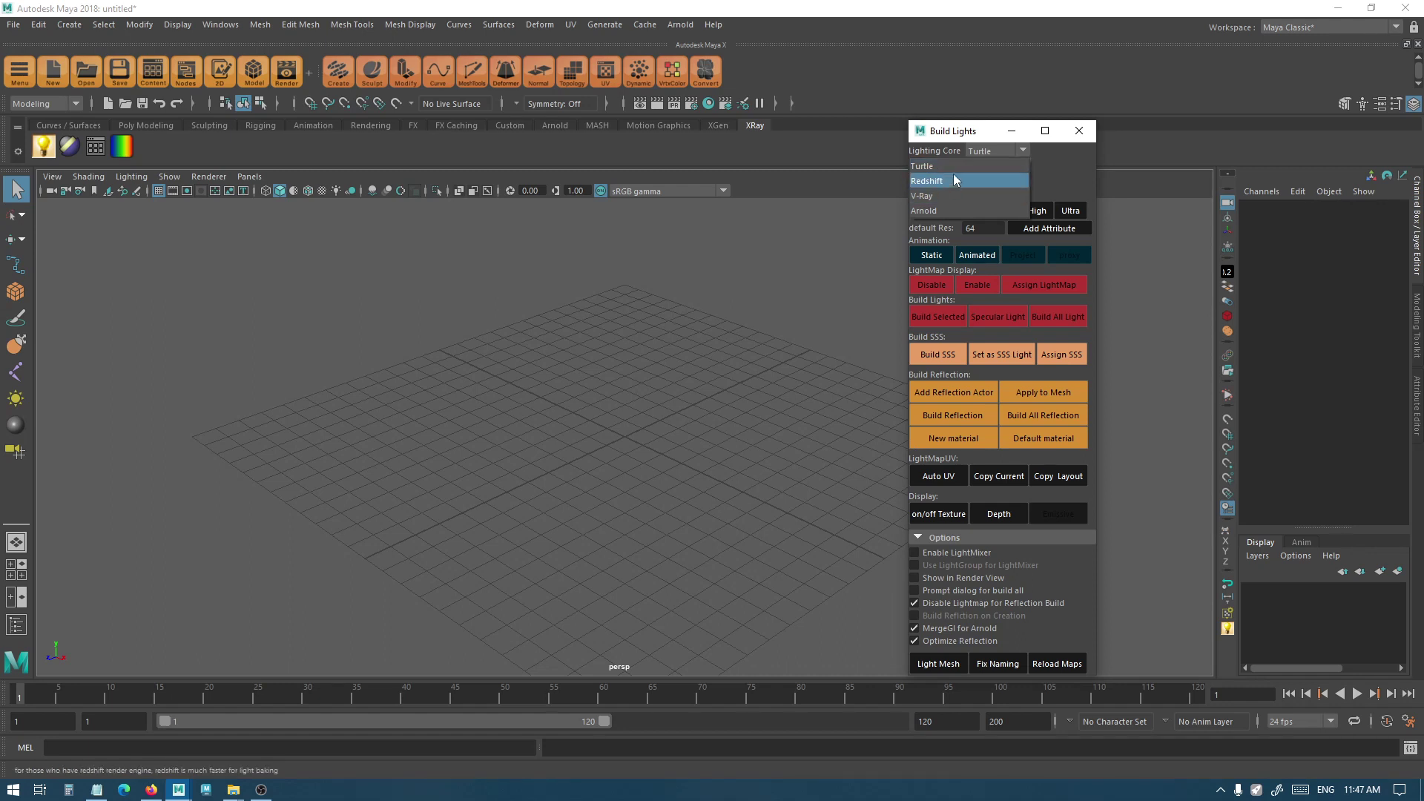
{"action": "left_click", "coordinate": [992, 152]}
{"action": "left_click", "coordinate": [992, 153]}
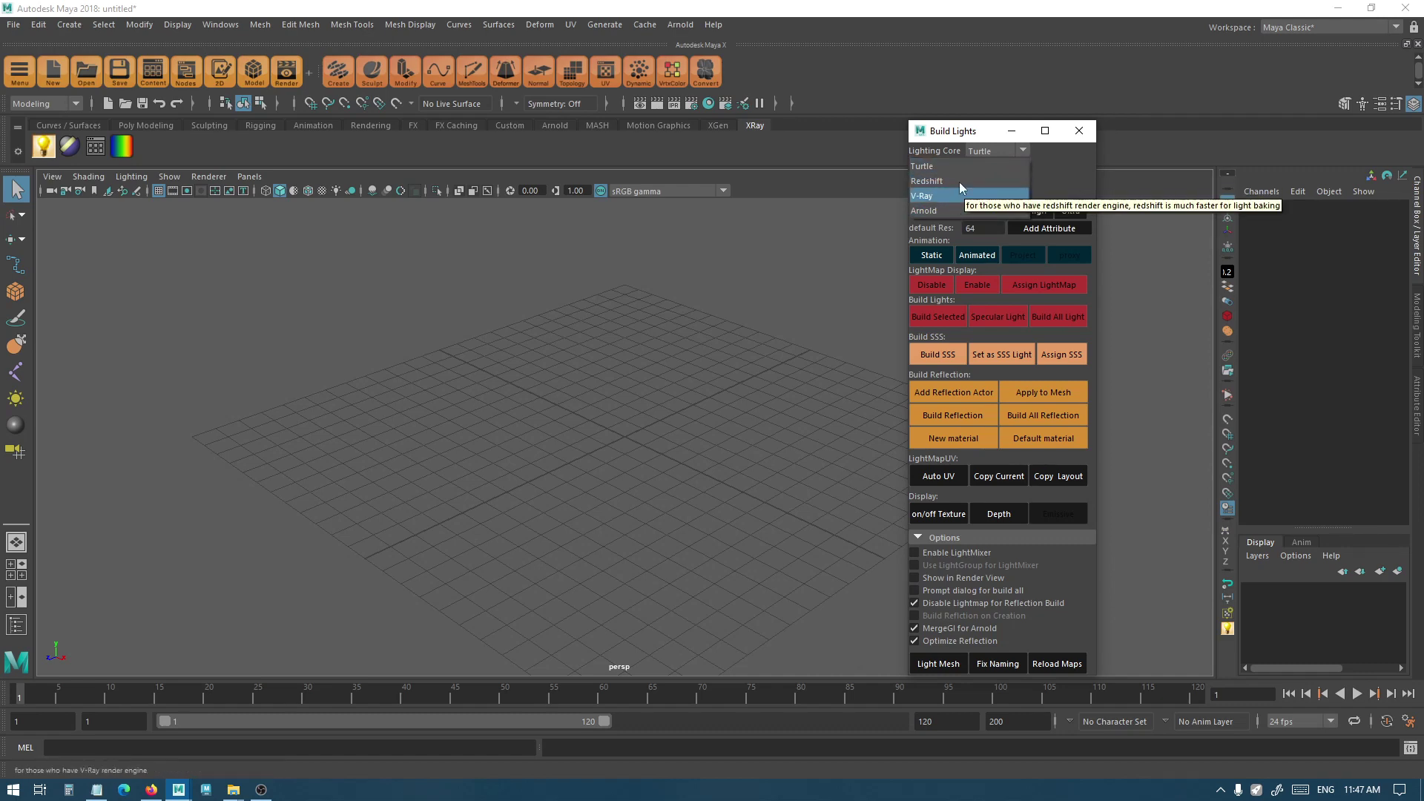
{"action": "left_click", "coordinate": [1063, 178]}
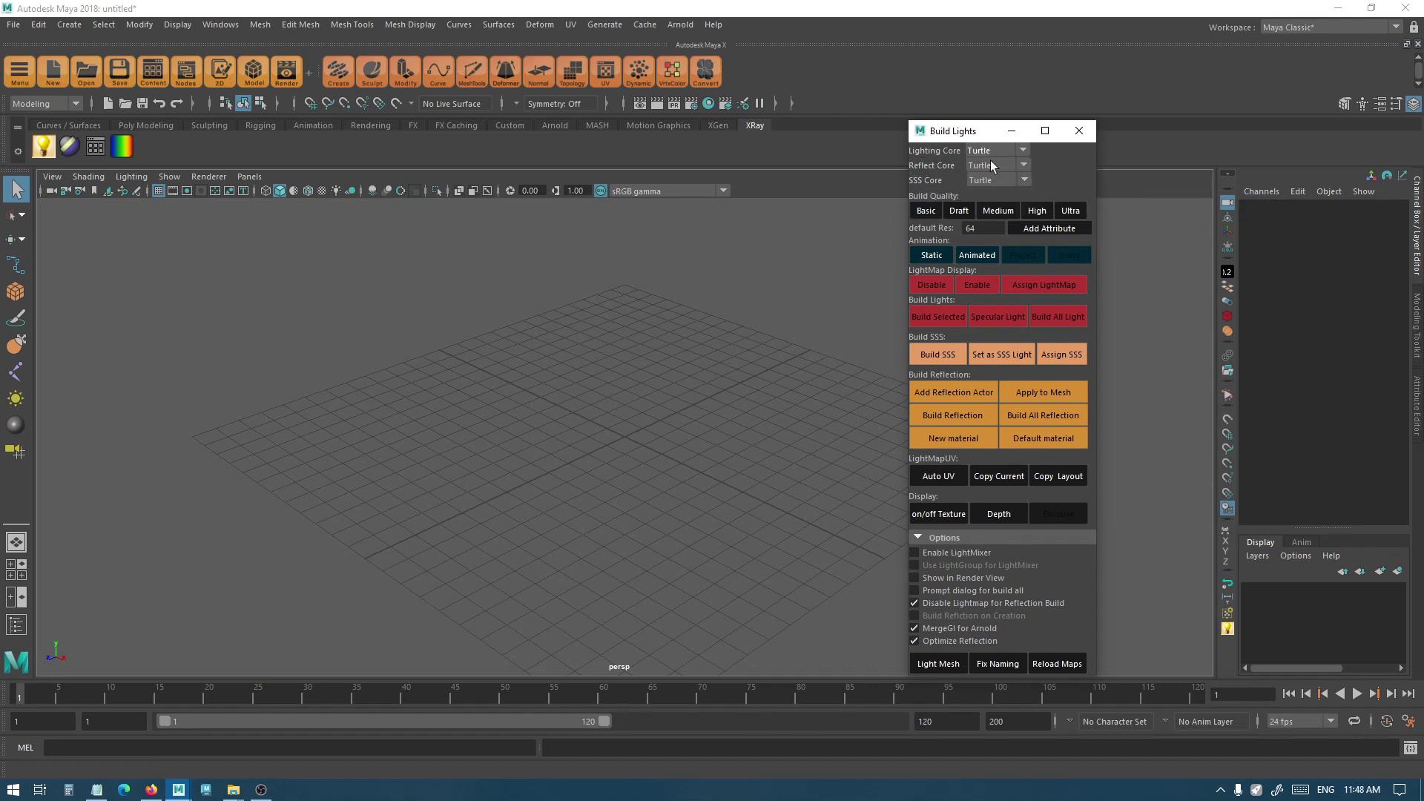
{"action": "left_click", "coordinate": [990, 164]}
{"action": "left_click", "coordinate": [1047, 168]}
{"action": "left_click", "coordinate": [1080, 131]}
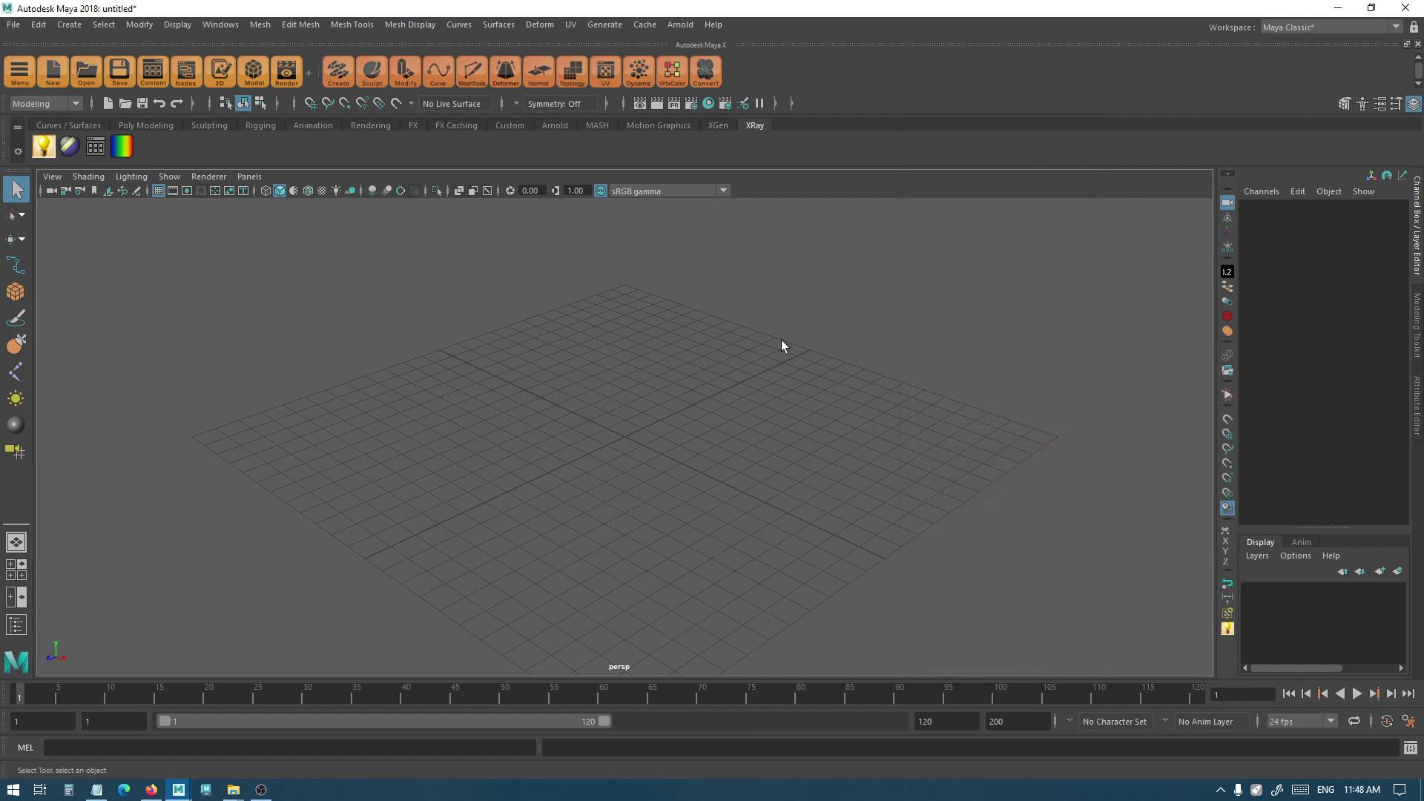